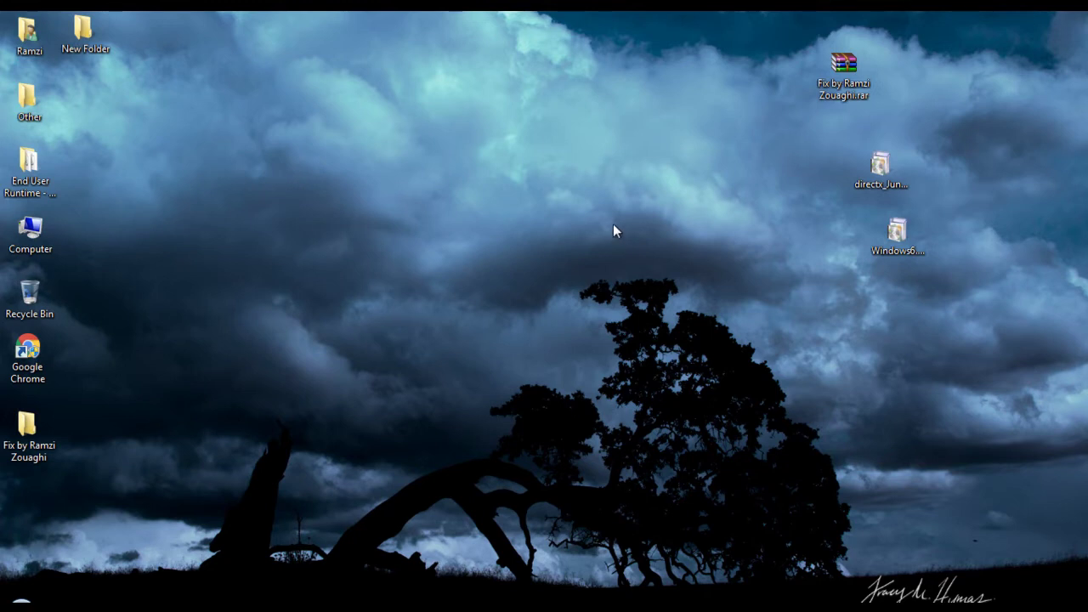
- Open the fix archive on the desktop to view the runtime installers it contains, and minimize it
{"action": "left_click_drag", "start_coordinate": [994, 48], "coordinate": [711, 347]}
{"action": "left_click_drag", "start_coordinate": [995, 24], "coordinate": [710, 321]}
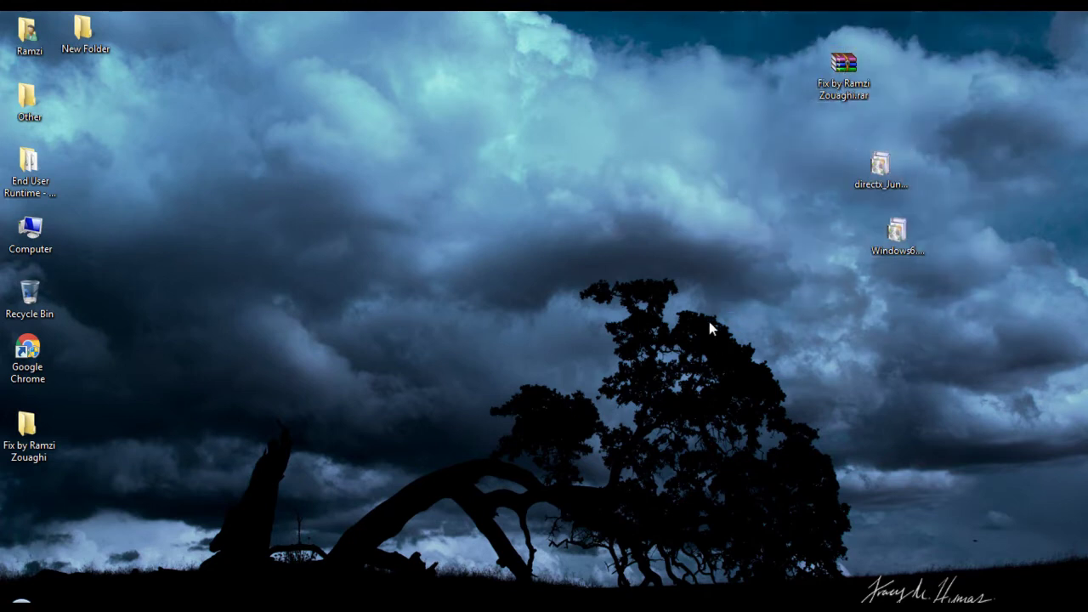
{"action": "double_click", "coordinate": [837, 95]}
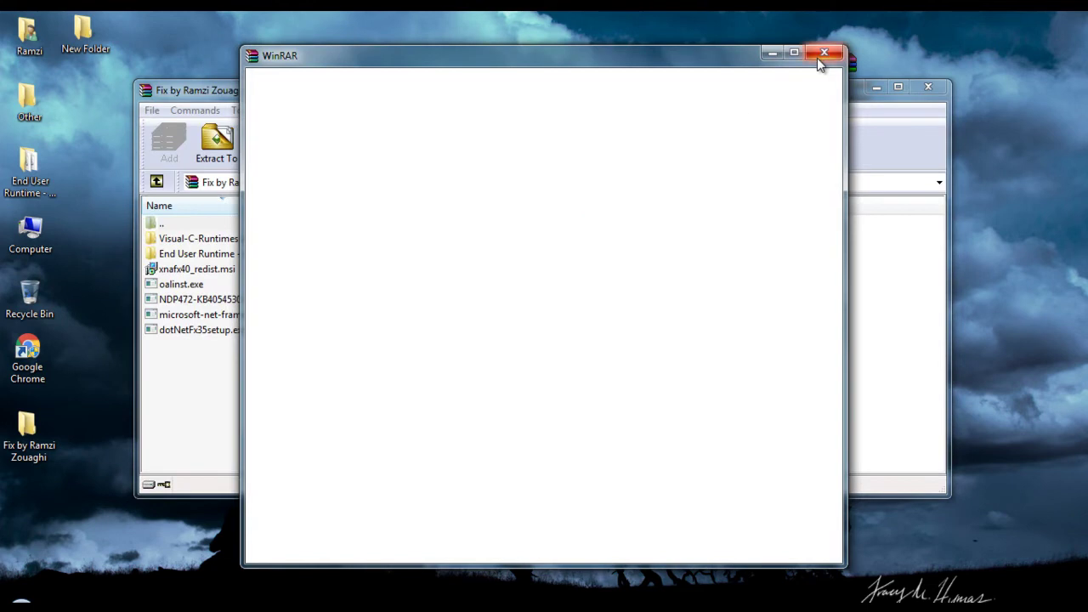
{"action": "left_click", "coordinate": [820, 56]}
{"action": "left_click_drag", "start_coordinate": [299, 388], "coordinate": [230, 371]}
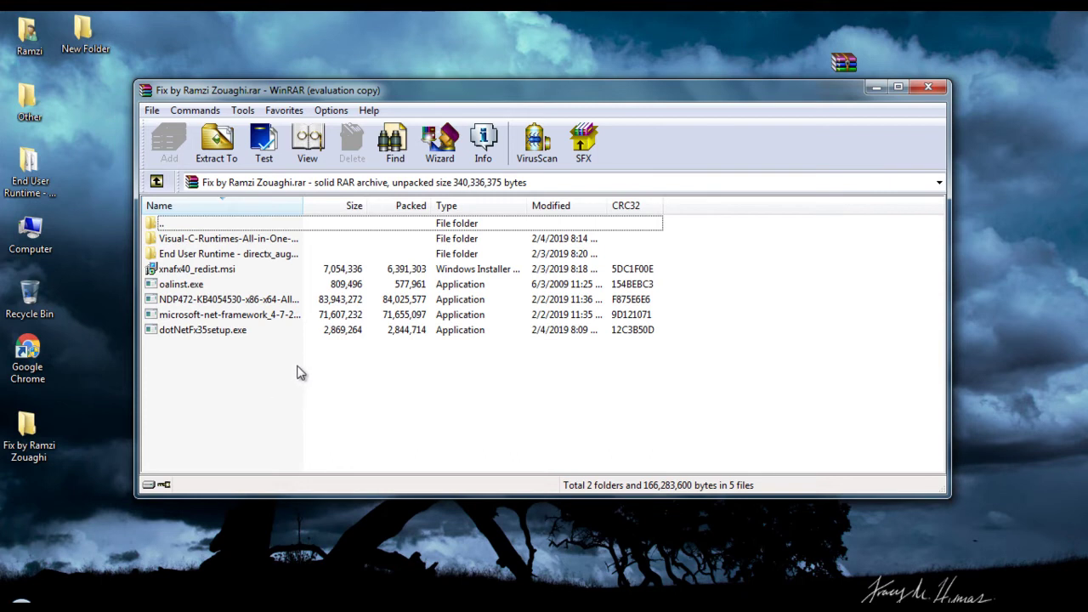
{"action": "left_click", "coordinate": [876, 86]}
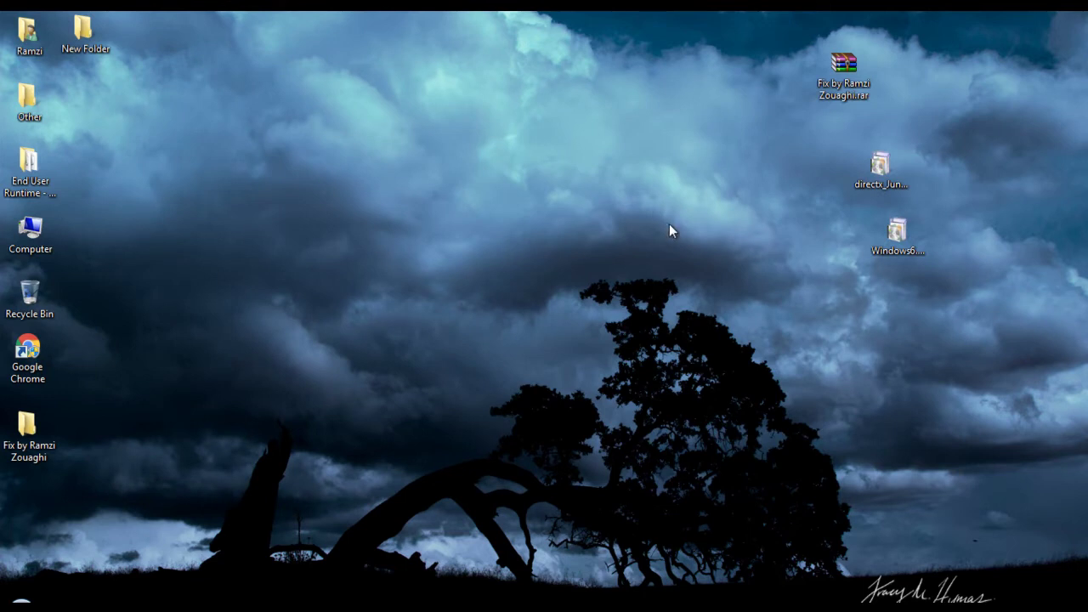
- Open Device Manager from the computer's system properties and examine the Bluetooth, sound and display adapter entries
{"action": "right_click", "coordinate": [39, 234]}
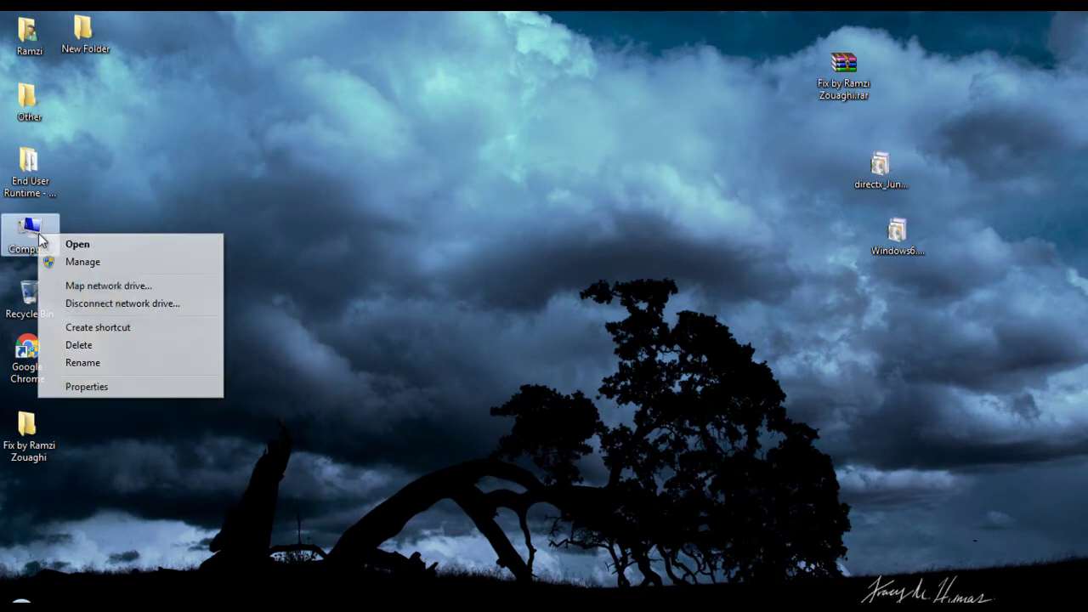
{"action": "left_click", "coordinate": [122, 391]}
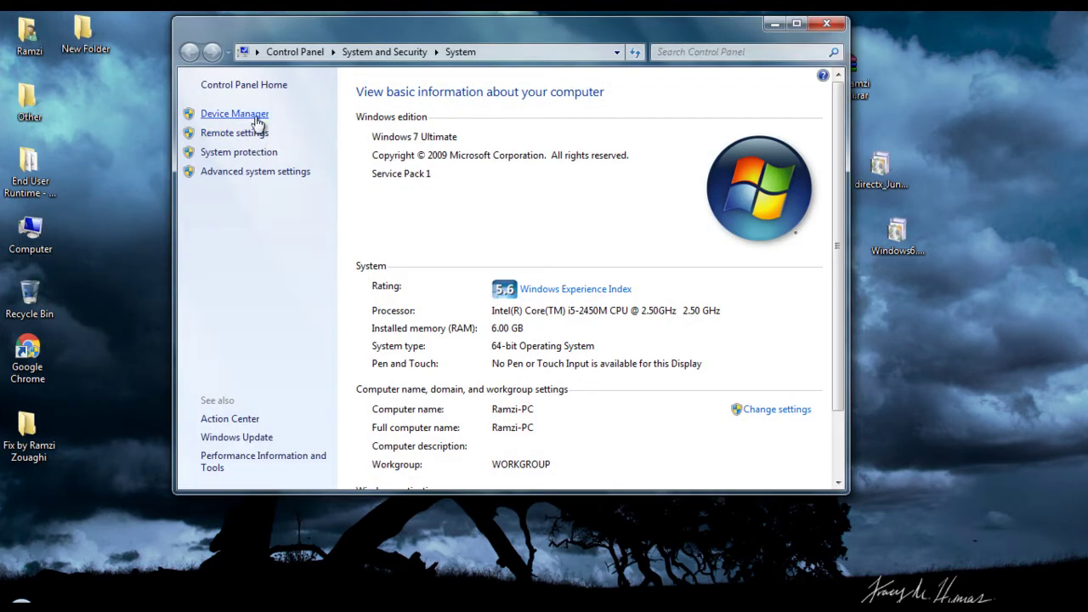
{"action": "left_click", "coordinate": [235, 114]}
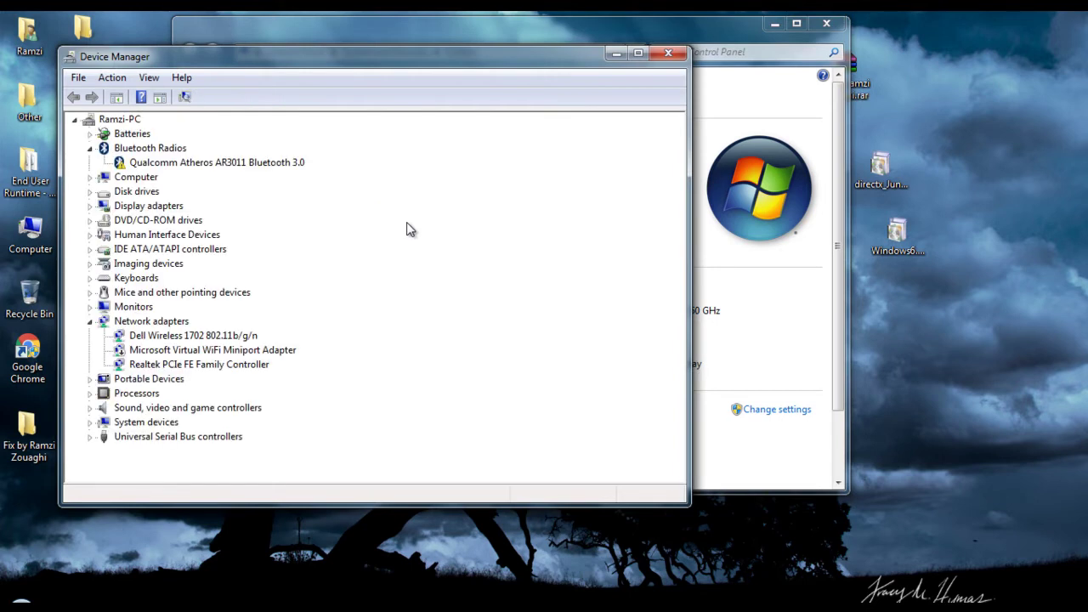
{"action": "left_click", "coordinate": [136, 167]}
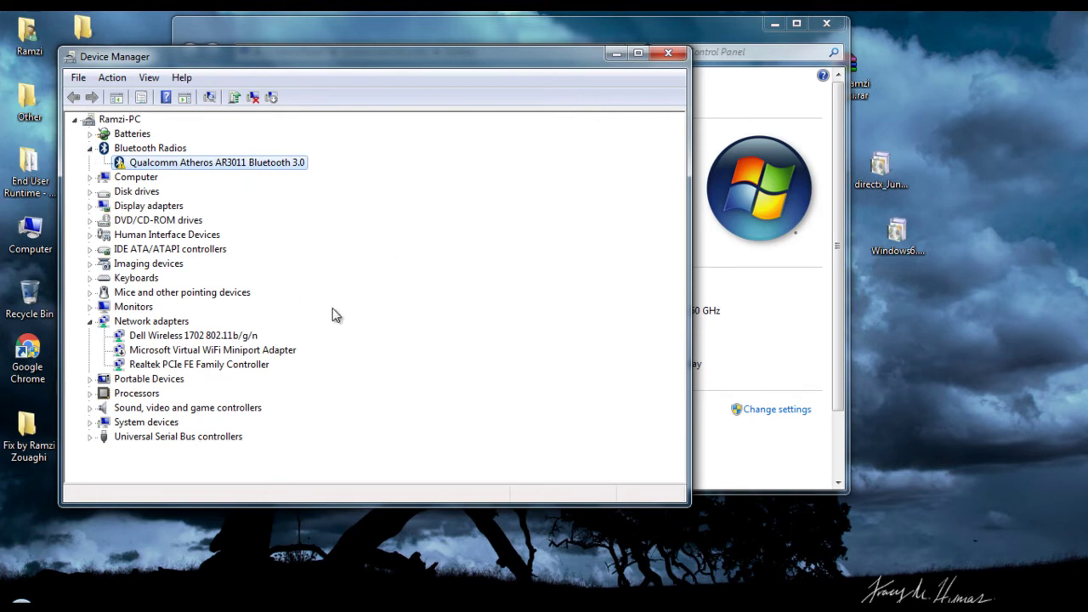
{"action": "left_click", "coordinate": [91, 408]}
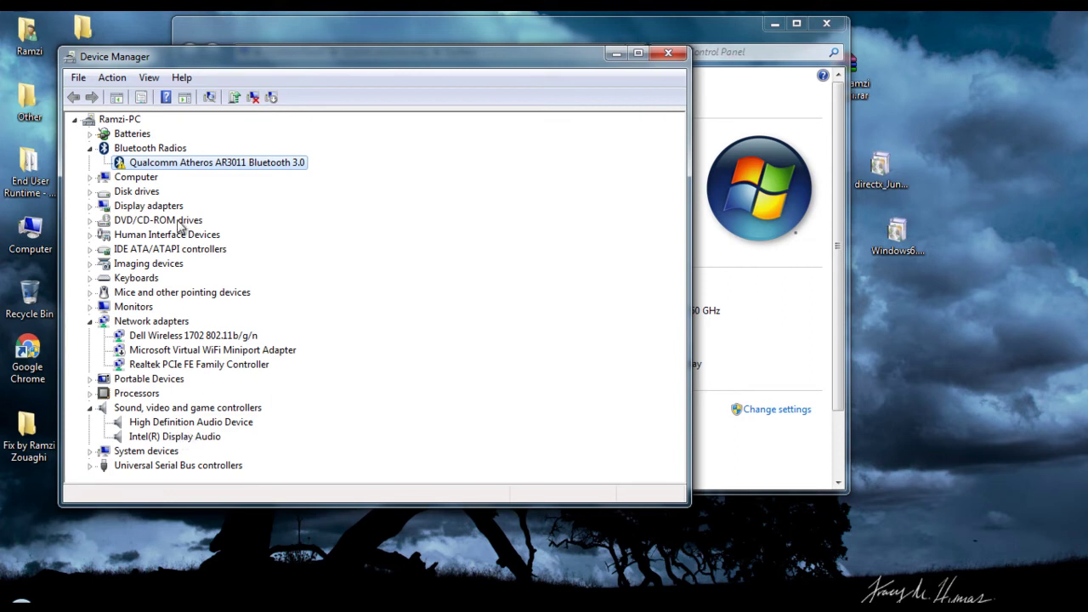
{"action": "left_click", "coordinate": [90, 206]}
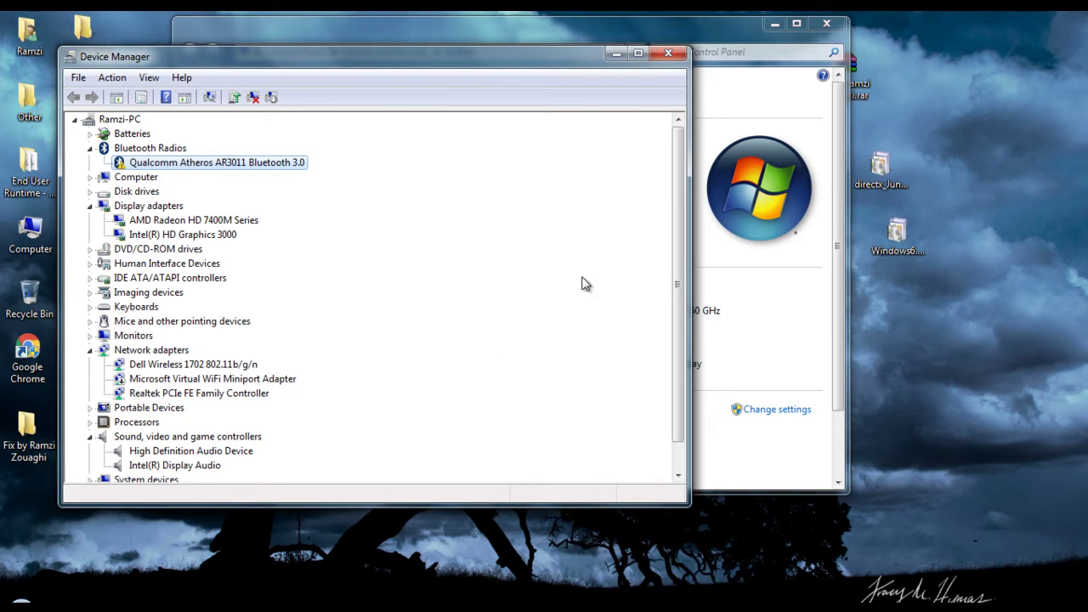
{"action": "left_click_drag", "start_coordinate": [680, 229], "coordinate": [703, 289]}
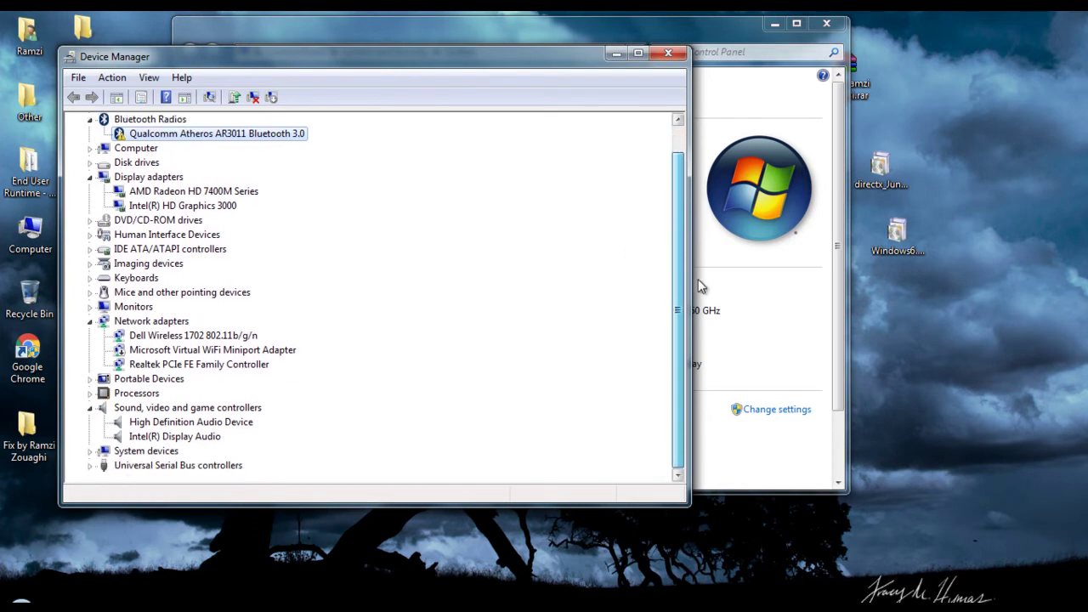
- Examine the processor, portable device and system device entries, and close Device Manager and the System window
{"action": "left_click", "coordinate": [90, 394]}
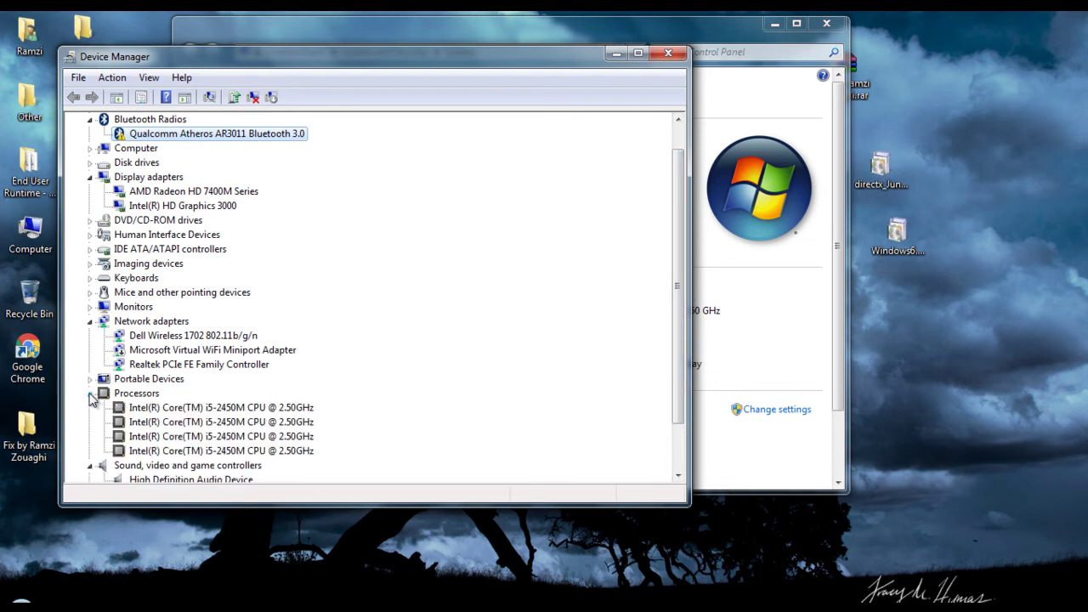
{"action": "left_click", "coordinate": [91, 394]}
{"action": "left_click", "coordinate": [91, 379]}
{"action": "left_click", "coordinate": [90, 380]}
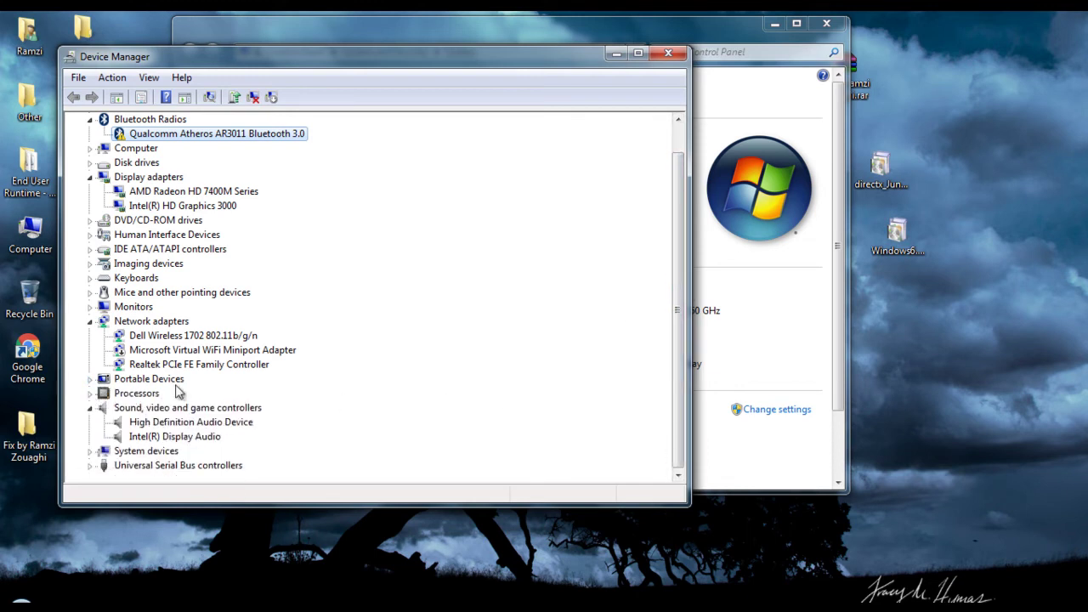
{"action": "left_click", "coordinate": [90, 453]}
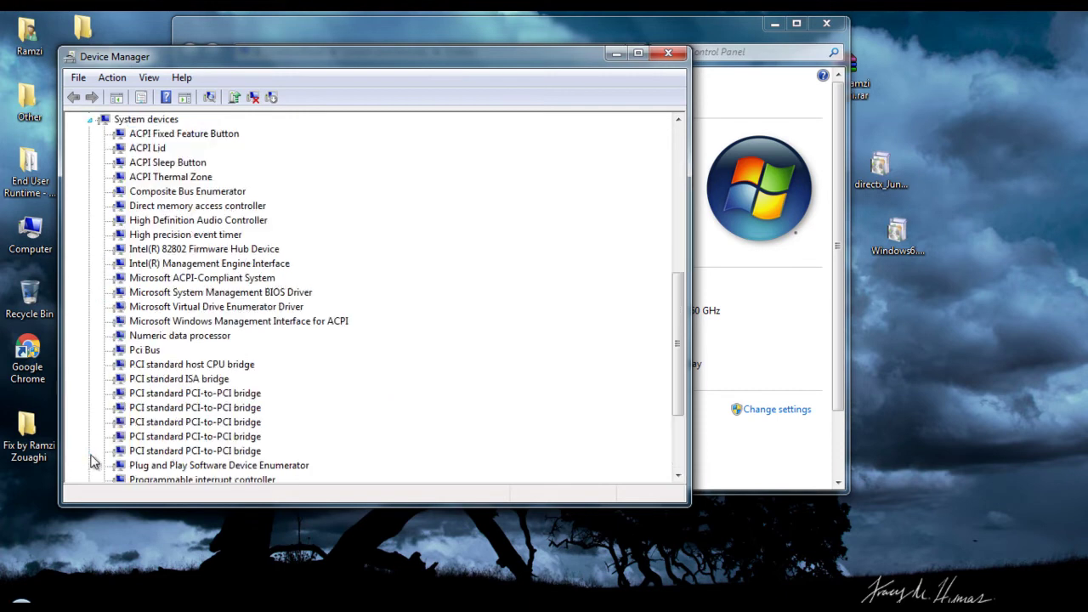
{"action": "left_click", "coordinate": [89, 119]}
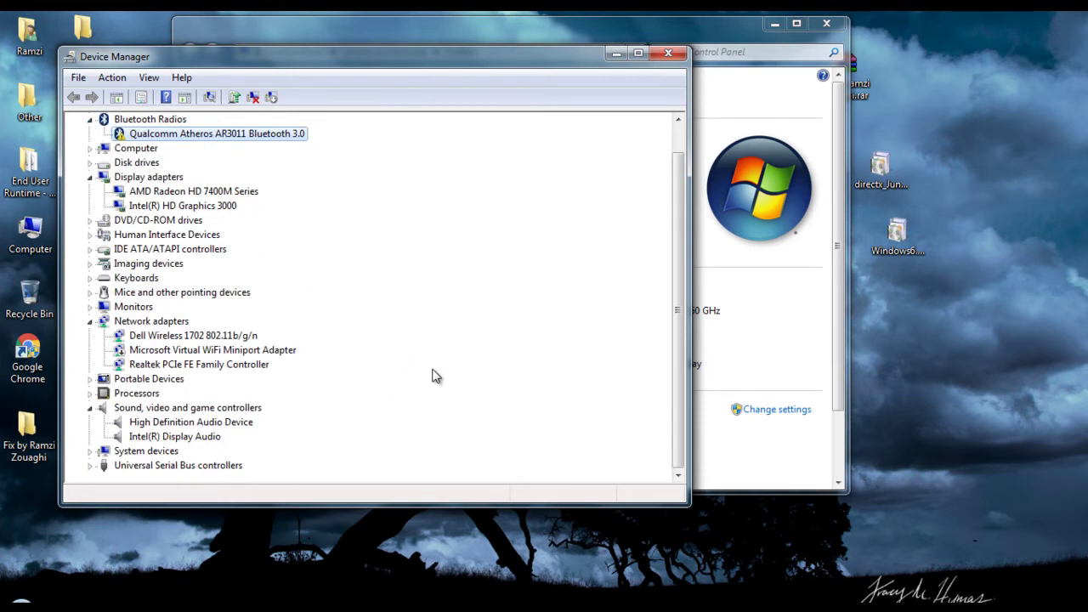
{"action": "scroll", "coordinate": [456, 400], "scroll_direction": "up", "scroll_amount": 1}
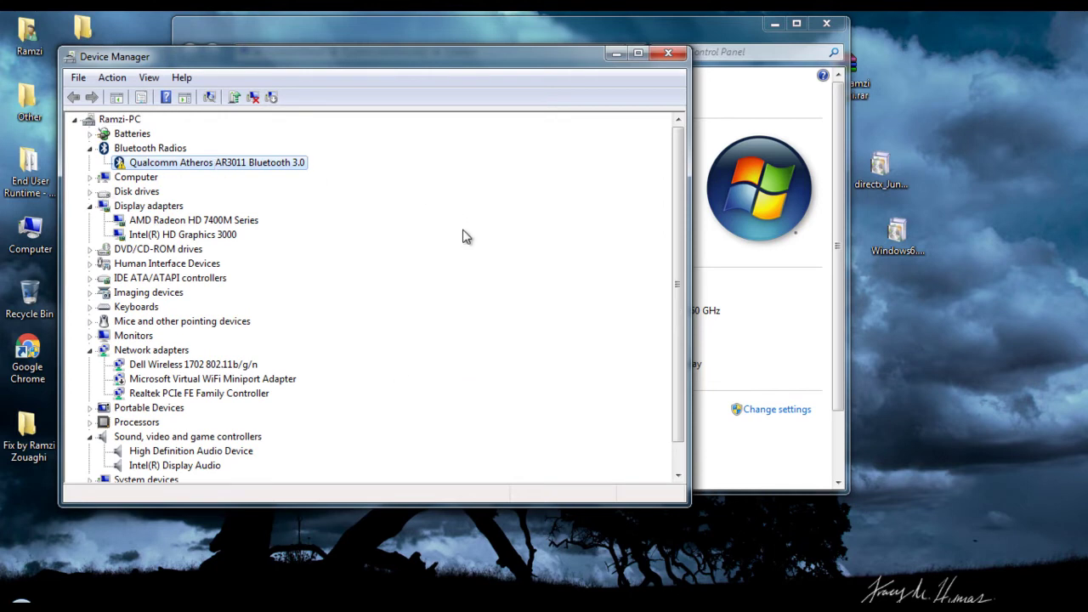
{"action": "left_click", "coordinate": [669, 53]}
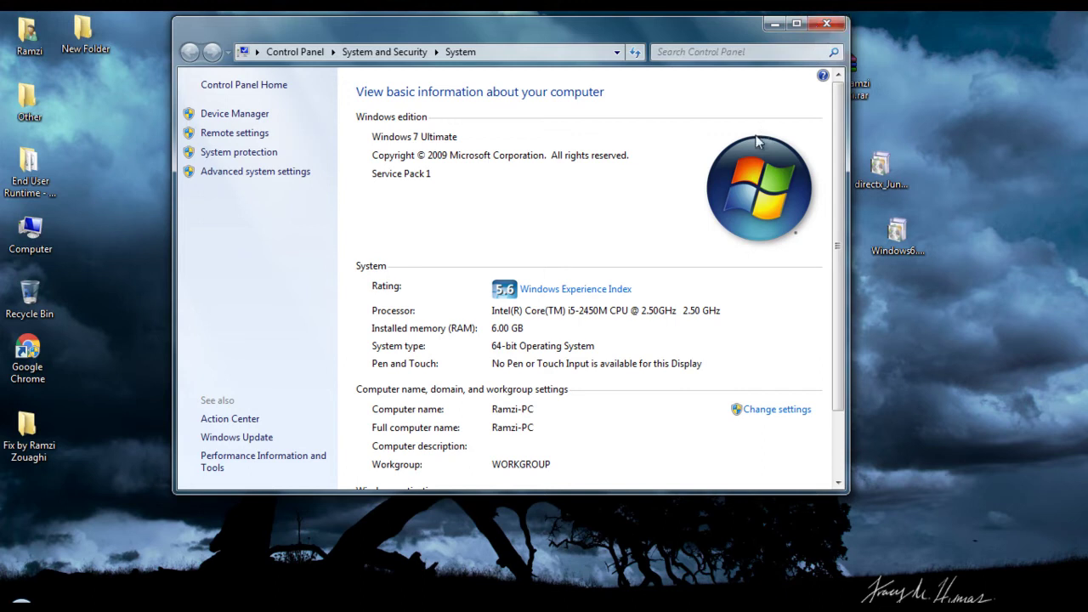
{"action": "left_click", "coordinate": [826, 25]}
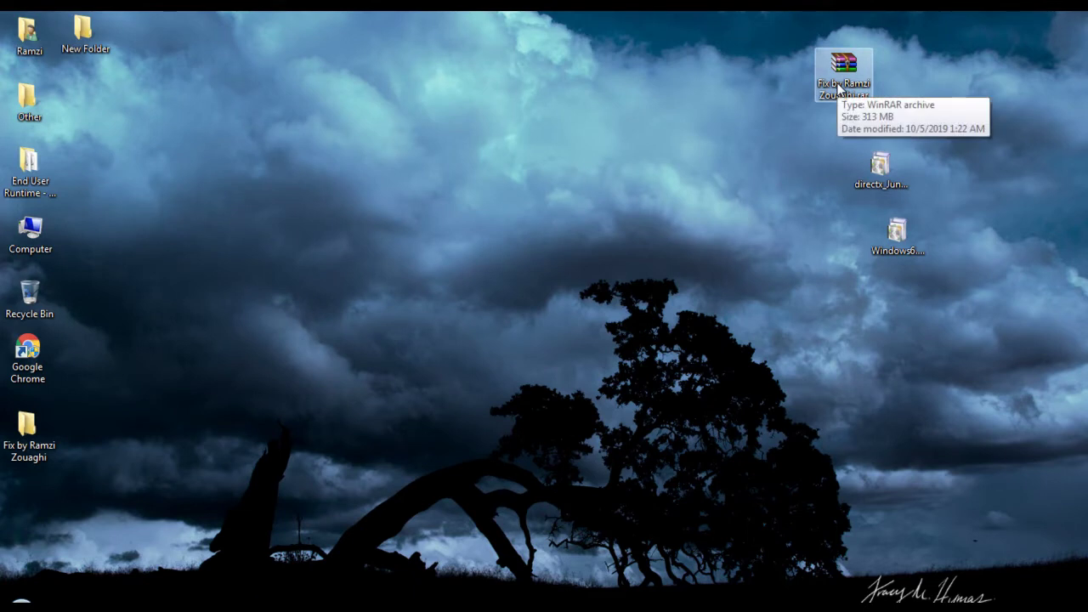
- View the Visual-C-Runtimes-All-in-One-Oct-2018 installers in the extracted fix folder, check the run options of install_all.bat, and close the folder
{"action": "double_click", "coordinate": [28, 429]}
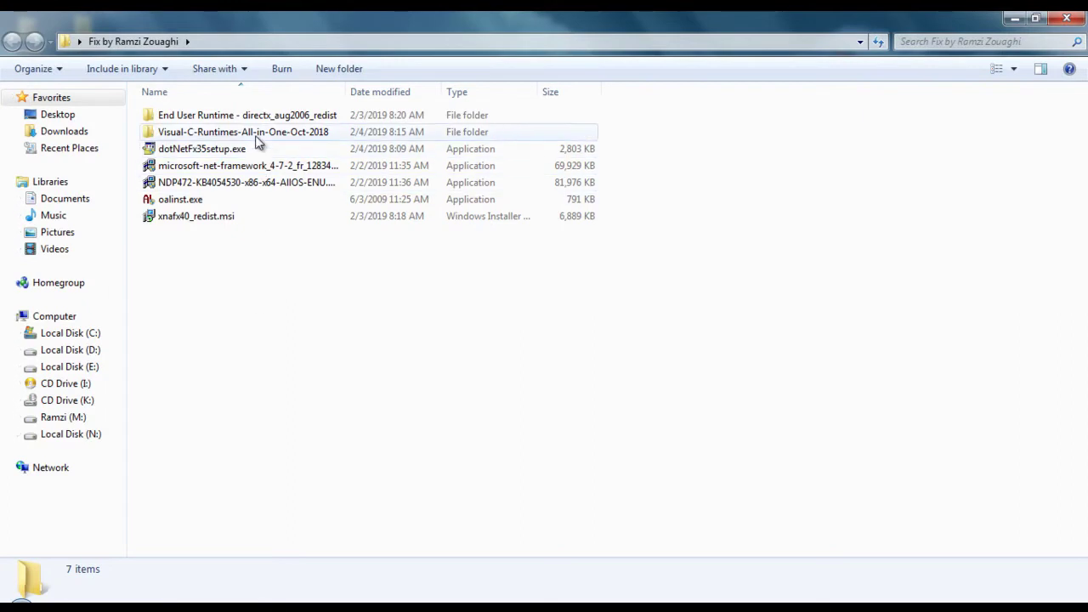
{"action": "double_click", "coordinate": [261, 136]}
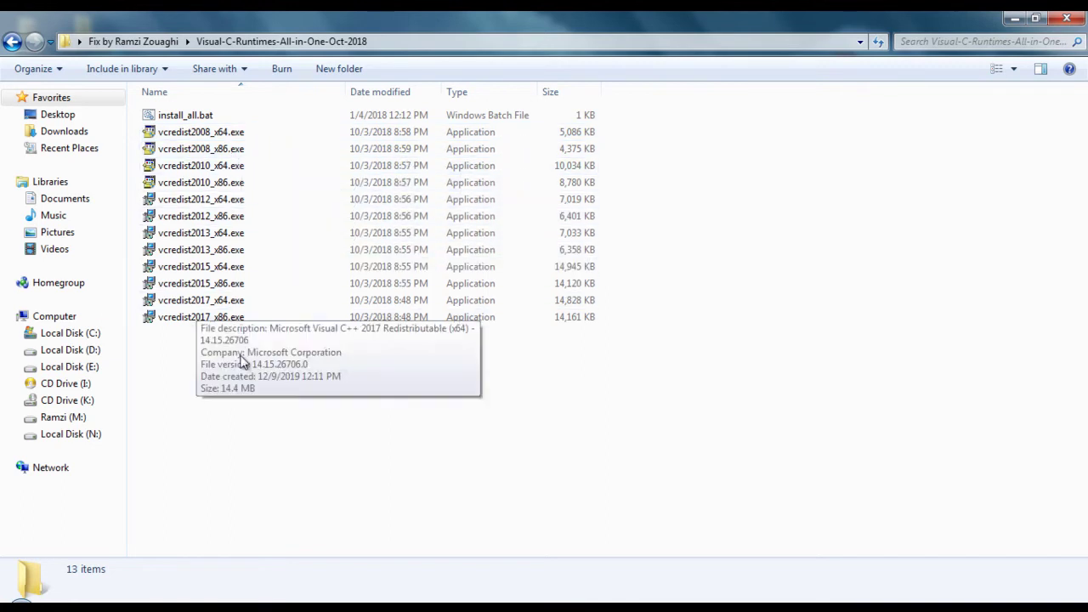
{"action": "right_click", "coordinate": [173, 119]}
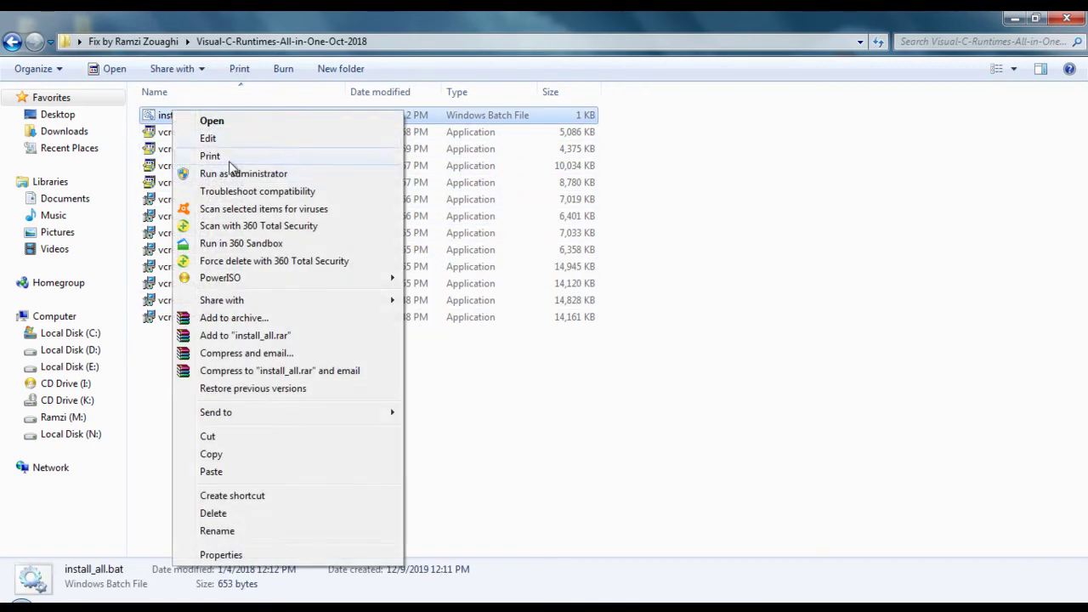
{"action": "left_click", "coordinate": [578, 409]}
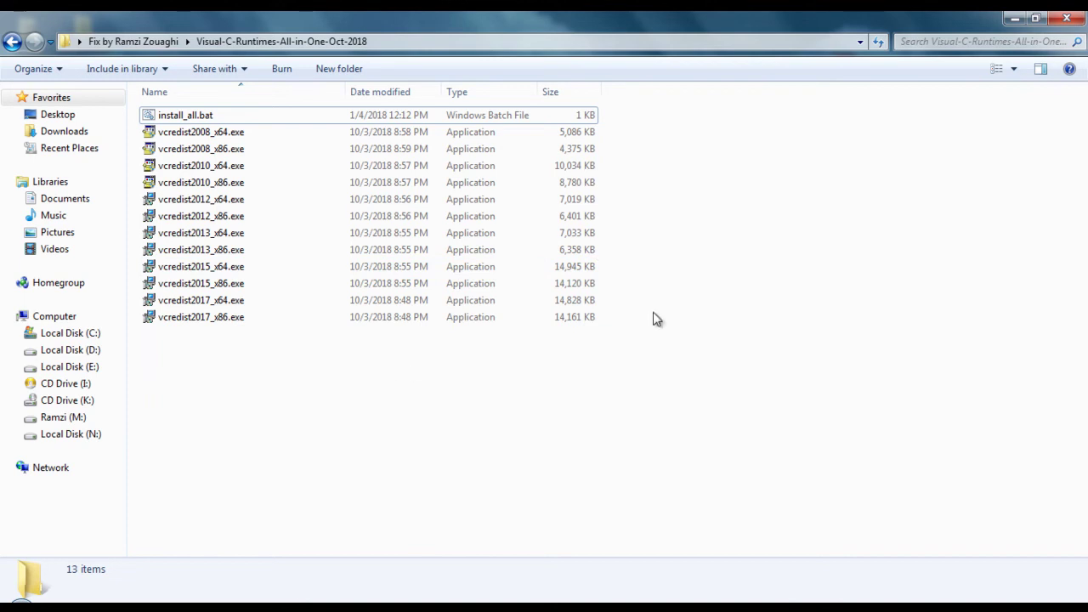
{"action": "left_click", "coordinate": [1067, 17]}
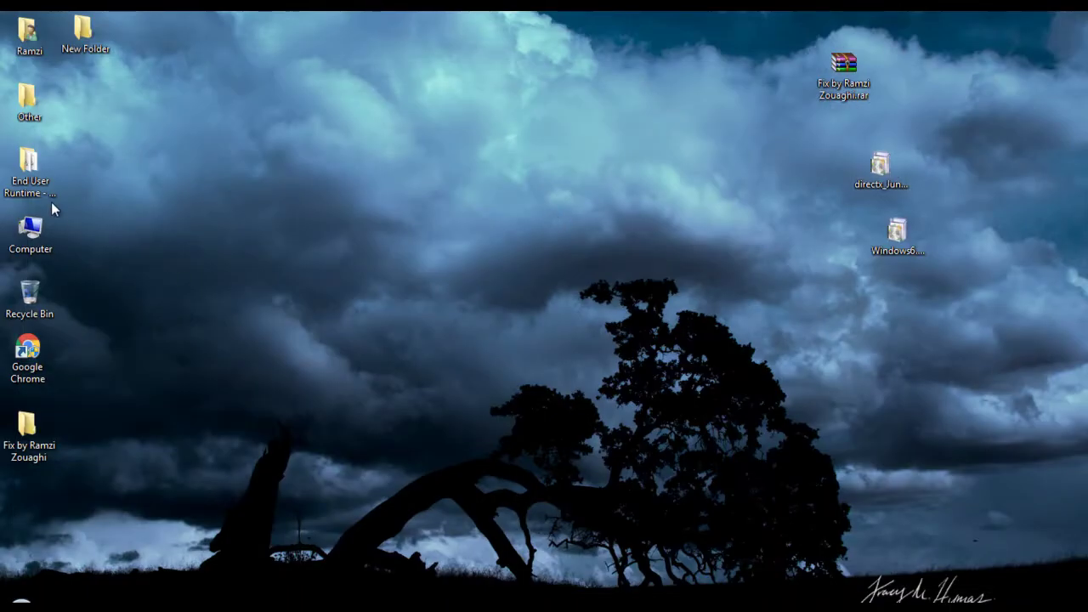
{"action": "double_click", "coordinate": [843, 68]}
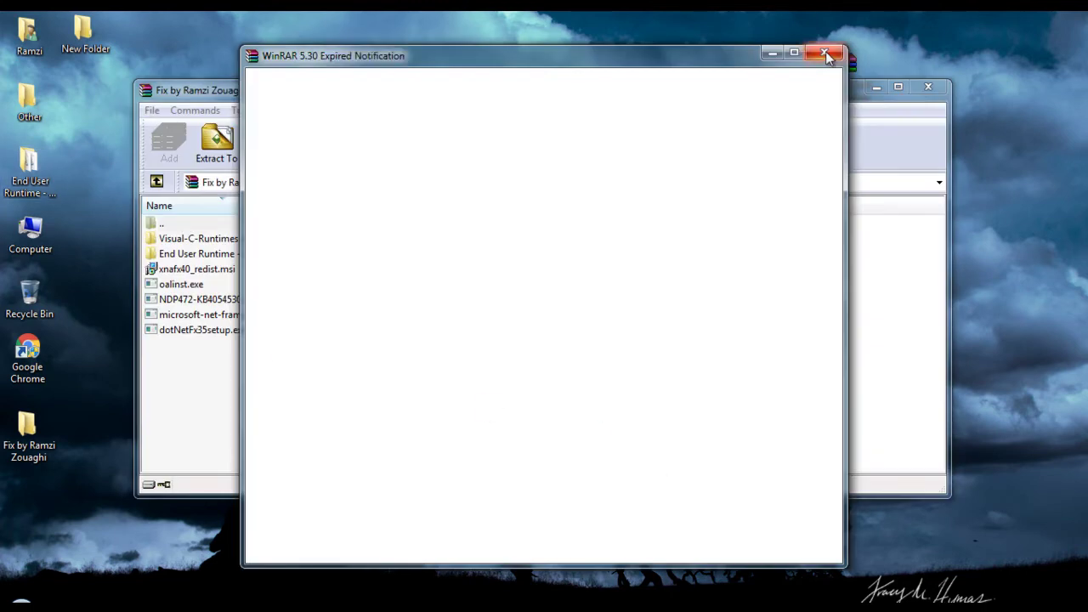
{"action": "left_click_drag", "start_coordinate": [281, 256], "coordinate": [40, 192]}
{"action": "left_click", "coordinate": [928, 86]}
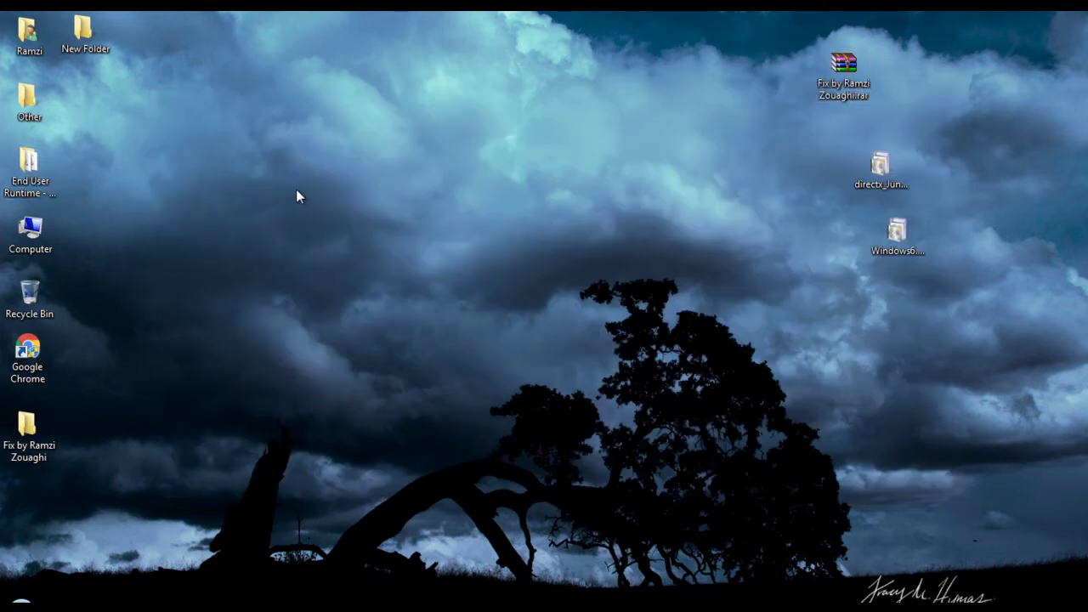
- Run DXSETUP.exe from the desktop's End User Runtime - directx_aug2006_redist folder with permission to make changes, and accept the DirectX license agreement
{"action": "double_click", "coordinate": [28, 190]}
{"action": "scroll", "coordinate": [686, 281], "scroll_direction": "down", "scroll_amount": 5}
{"action": "scroll", "coordinate": [689, 282], "scroll_direction": "up", "scroll_amount": 5}
{"action": "scroll", "coordinate": [510, 223], "scroll_direction": "down", "scroll_amount": 5}
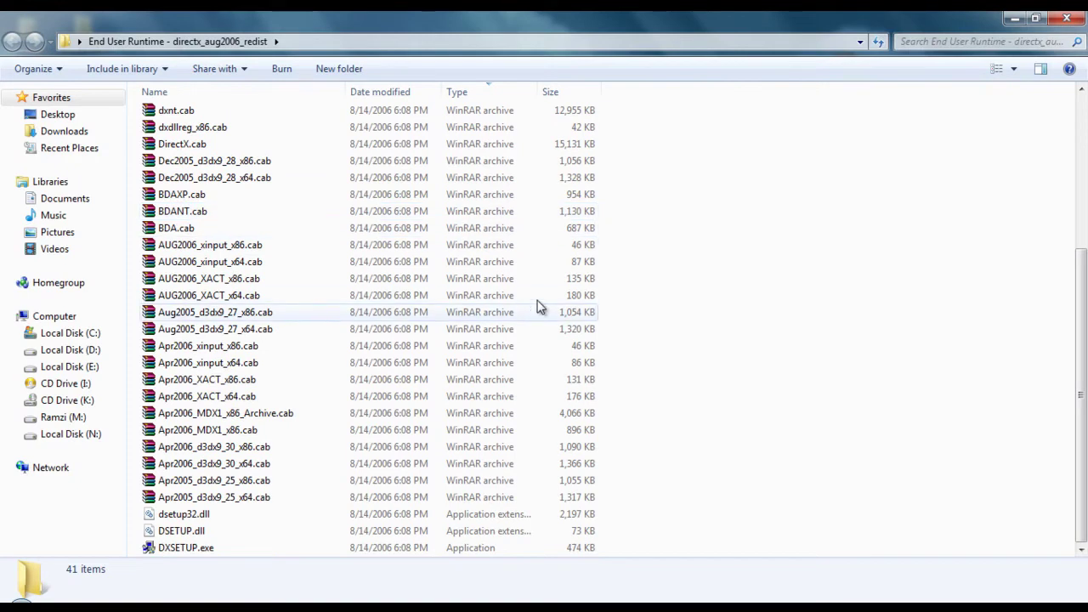
{"action": "double_click", "coordinate": [174, 548]}
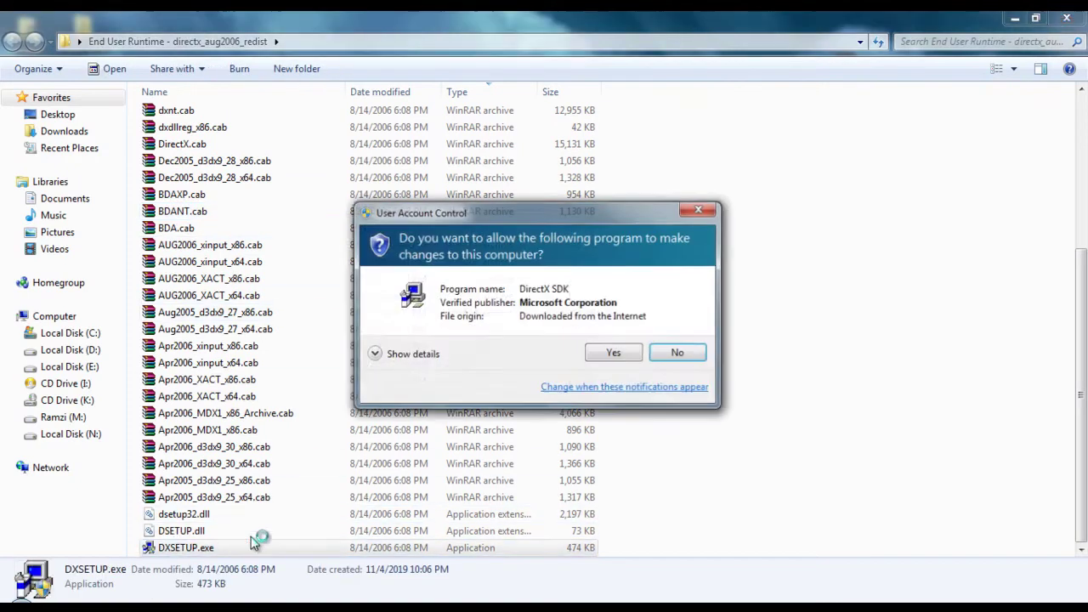
{"action": "left_click", "coordinate": [599, 360]}
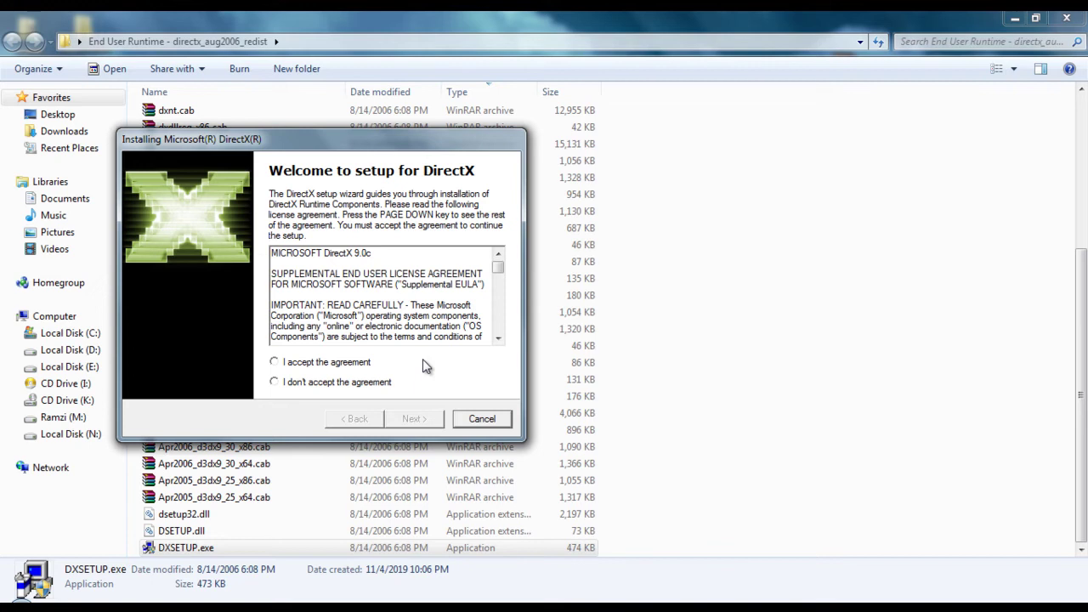
{"action": "left_click", "coordinate": [319, 367]}
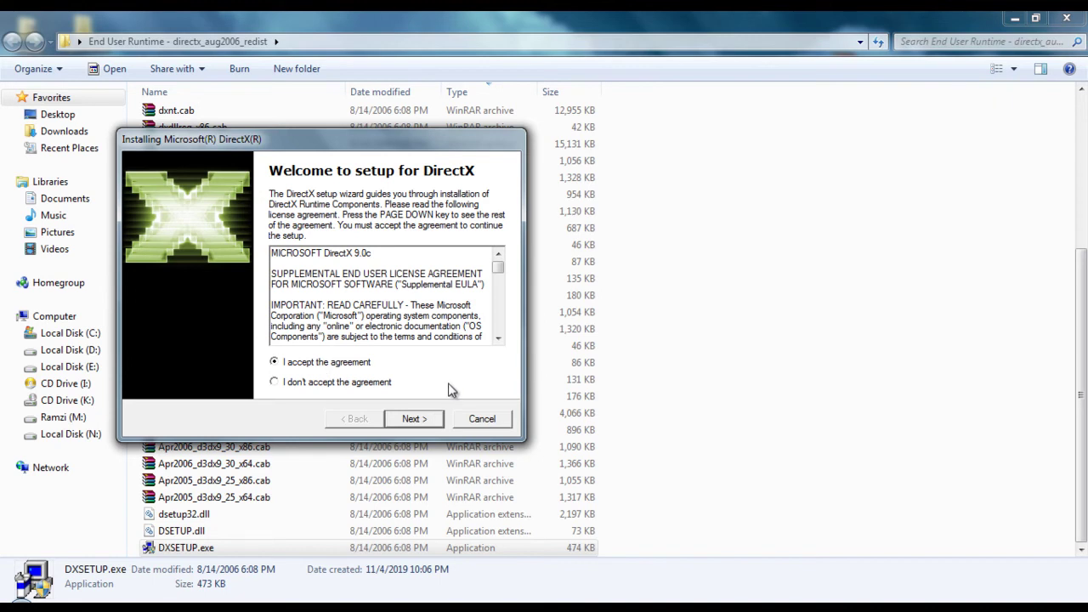
- Cancel the DirectX setup and close the End User Runtime folder
{"action": "left_click", "coordinate": [482, 418]}
{"action": "left_click", "coordinate": [706, 415]}
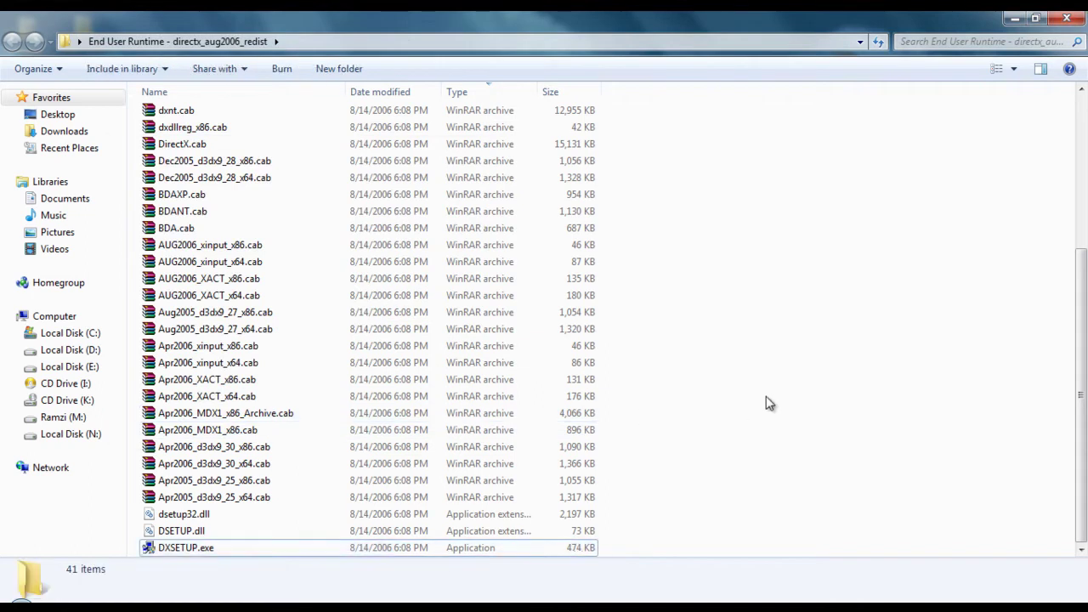
{"action": "scroll", "coordinate": [755, 416], "scroll_direction": "down", "scroll_amount": 5}
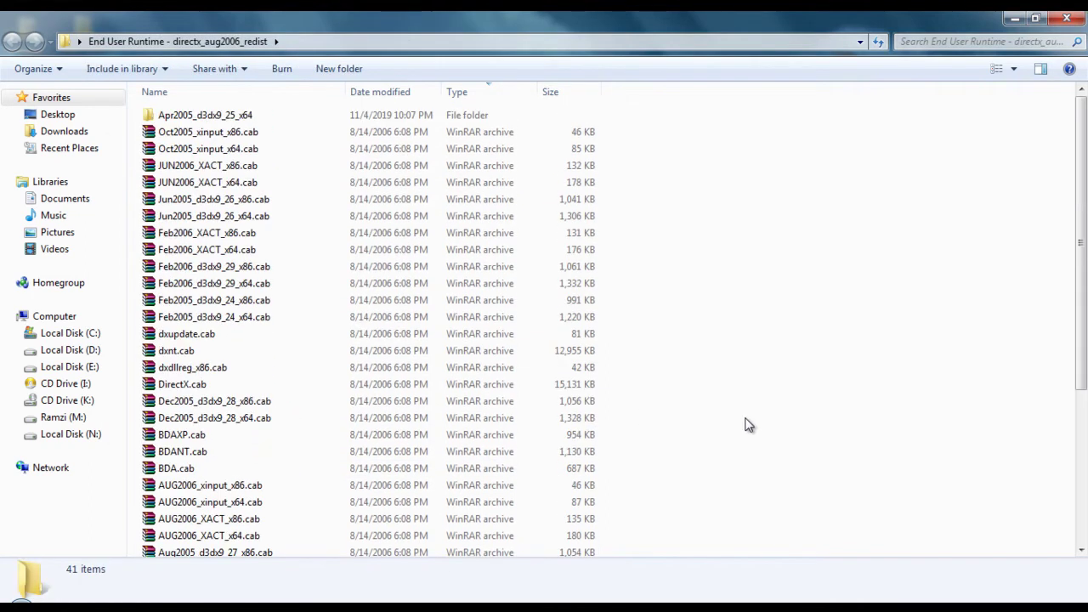
{"action": "scroll", "coordinate": [748, 421], "scroll_direction": "up", "scroll_amount": 5}
{"action": "left_click", "coordinate": [1066, 18]}
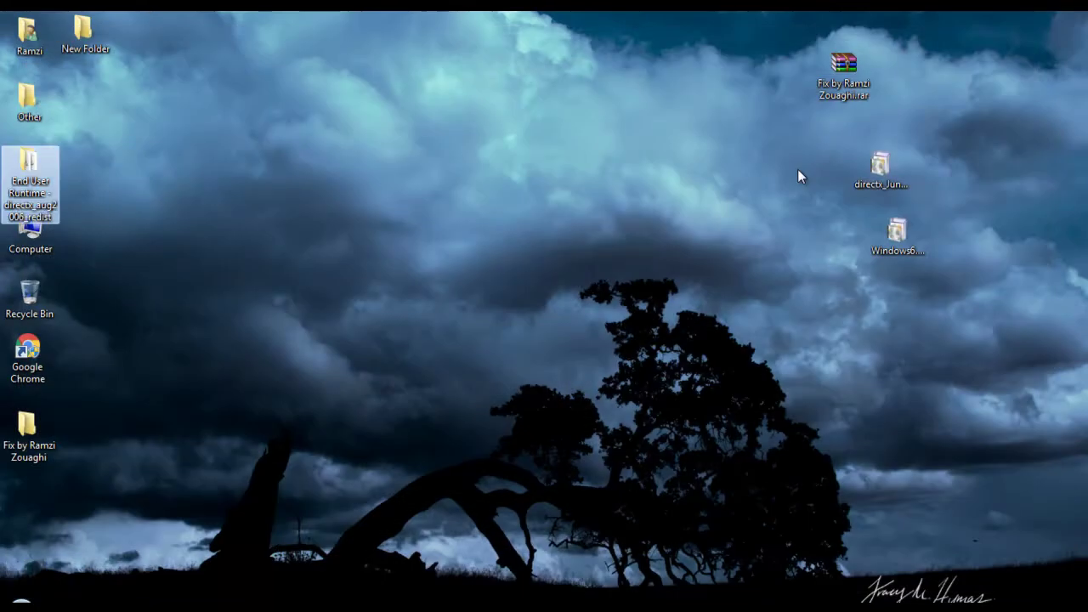
- Open the extracted fix folder and check the install, repair and uninstall options of xnafx40_redist.msi
{"action": "double_click", "coordinate": [38, 429]}
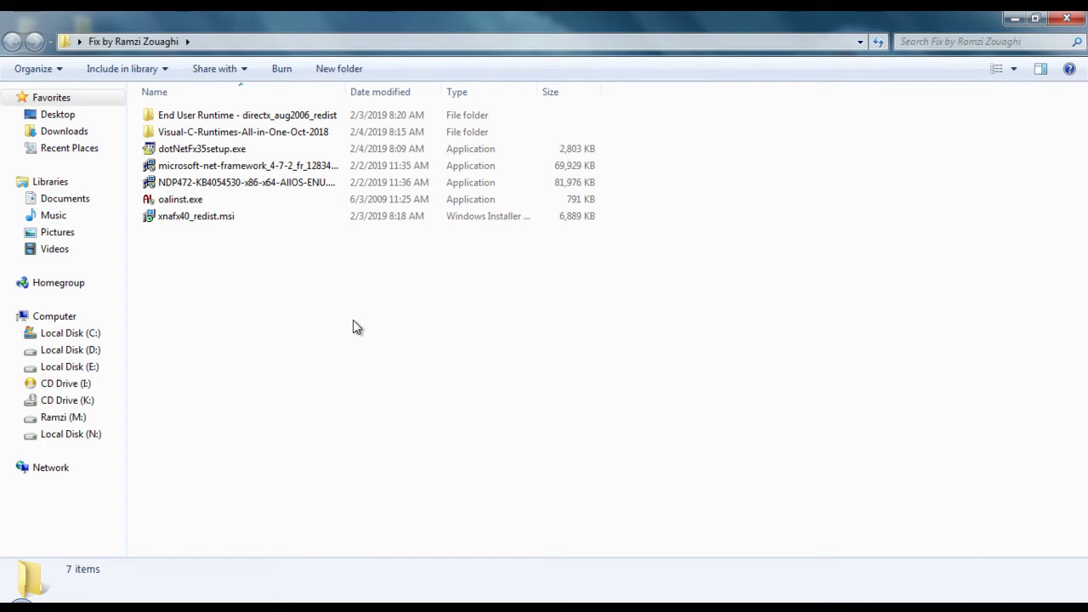
{"action": "left_click", "coordinate": [224, 217]}
{"action": "left_click", "coordinate": [283, 294]}
{"action": "right_click", "coordinate": [219, 217]}
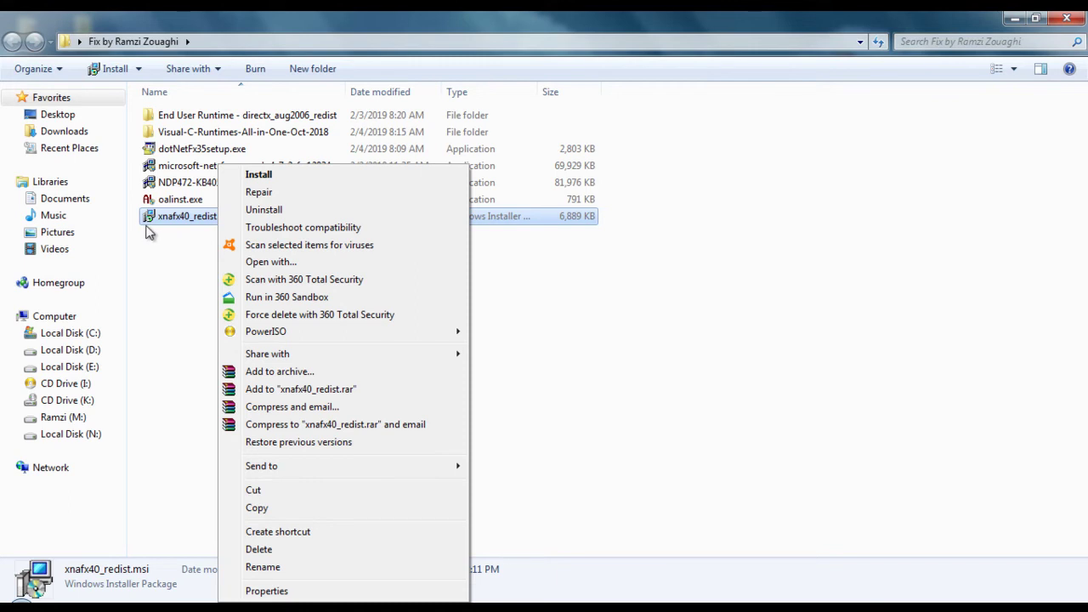
{"action": "left_click", "coordinate": [173, 274]}
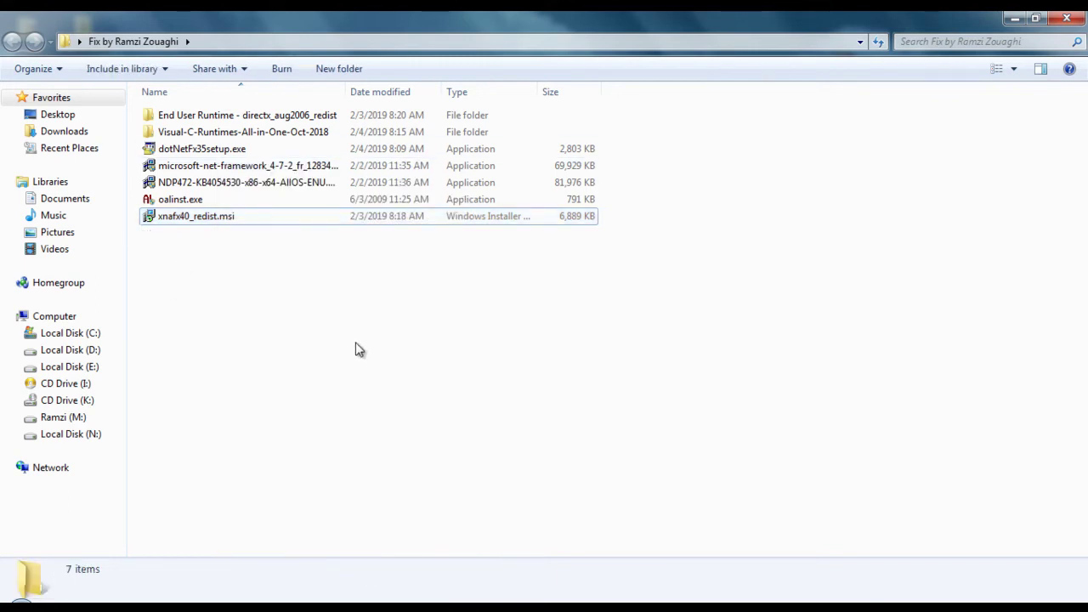
- Close the extracted fix folder, run directx_Jun2010_redist.exe from the desktop, and accept the DirectX June 2010 SDK license agreement
{"action": "left_click", "coordinate": [1067, 18]}
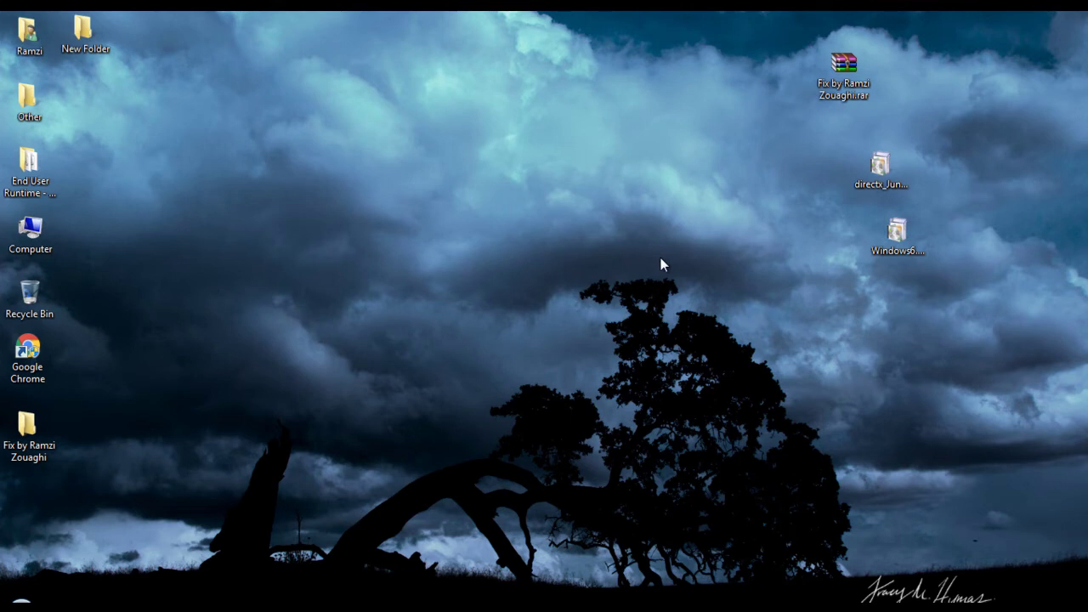
{"action": "left_click", "coordinate": [880, 166]}
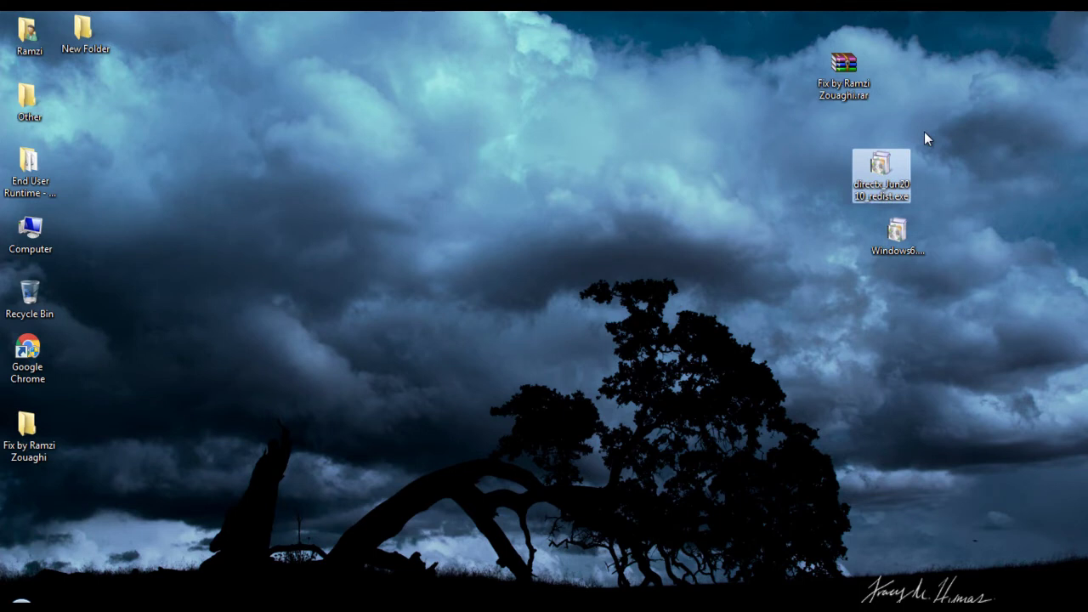
{"action": "left_click", "coordinate": [721, 171]}
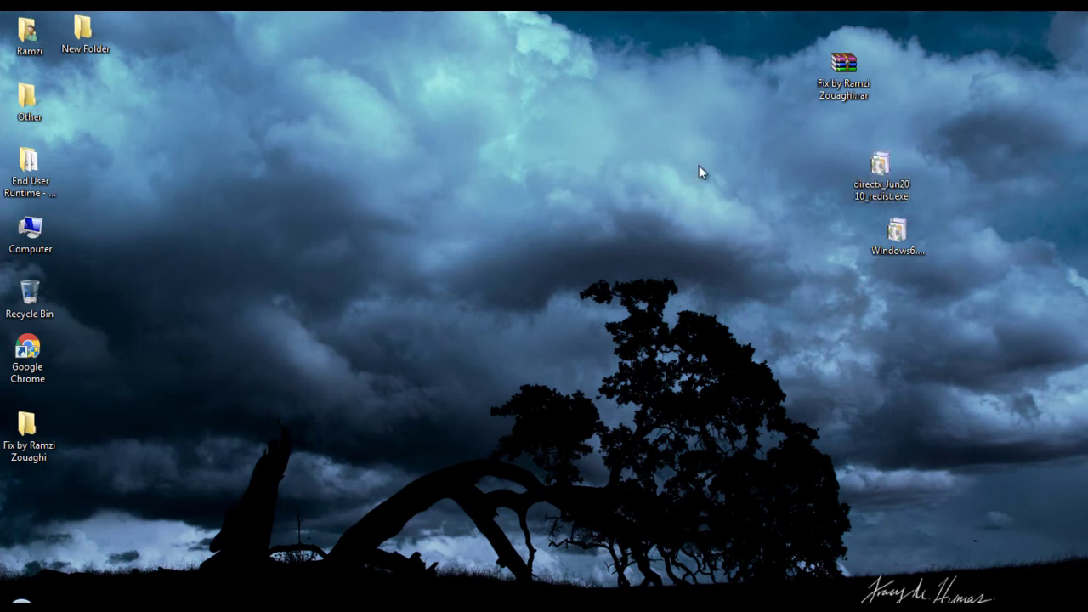
{"action": "right_click", "coordinate": [882, 175]}
{"action": "left_click", "coordinate": [683, 200]}
{"action": "double_click", "coordinate": [908, 185]}
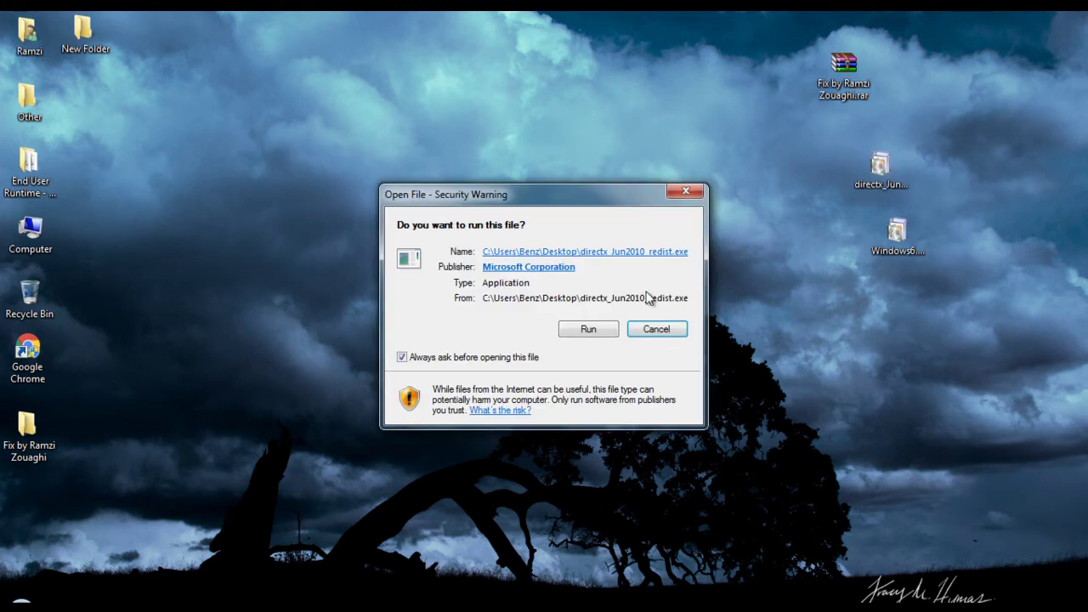
{"action": "left_click", "coordinate": [585, 330]}
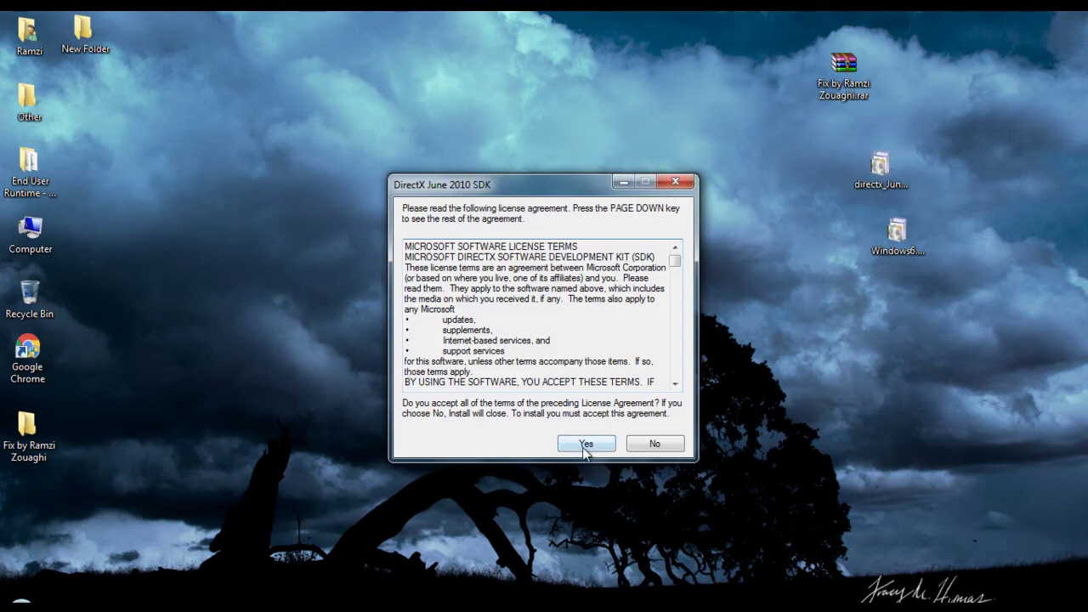
{"action": "left_click", "coordinate": [583, 444]}
- Start choosing a location for the extracted DirectX files and create a new folder on the desktop to hold them
{"action": "left_click", "coordinate": [648, 327]}
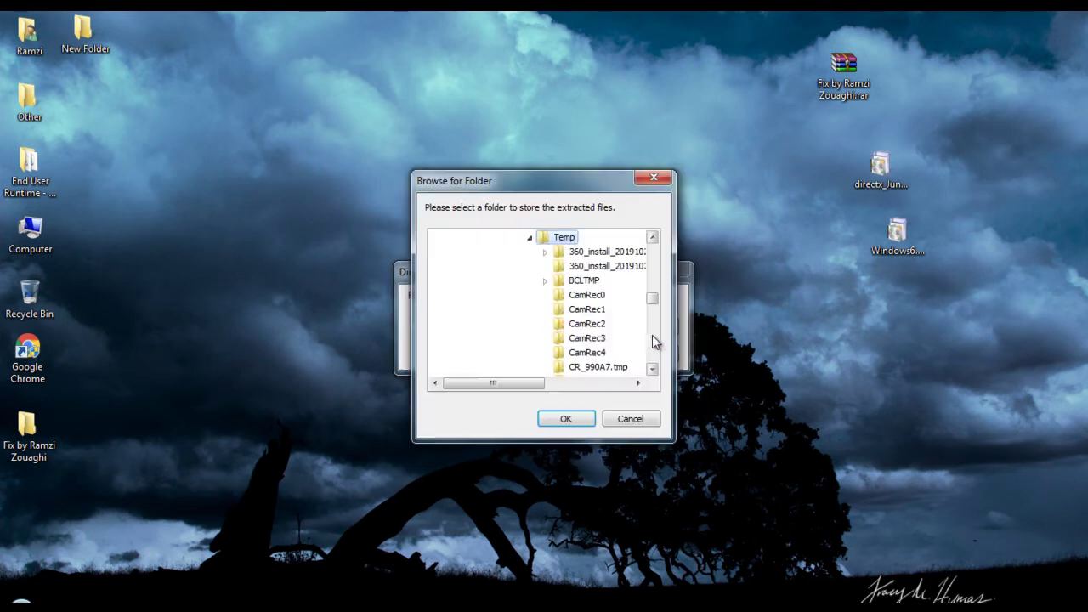
{"action": "left_click_drag", "start_coordinate": [653, 307], "coordinate": [653, 226]}
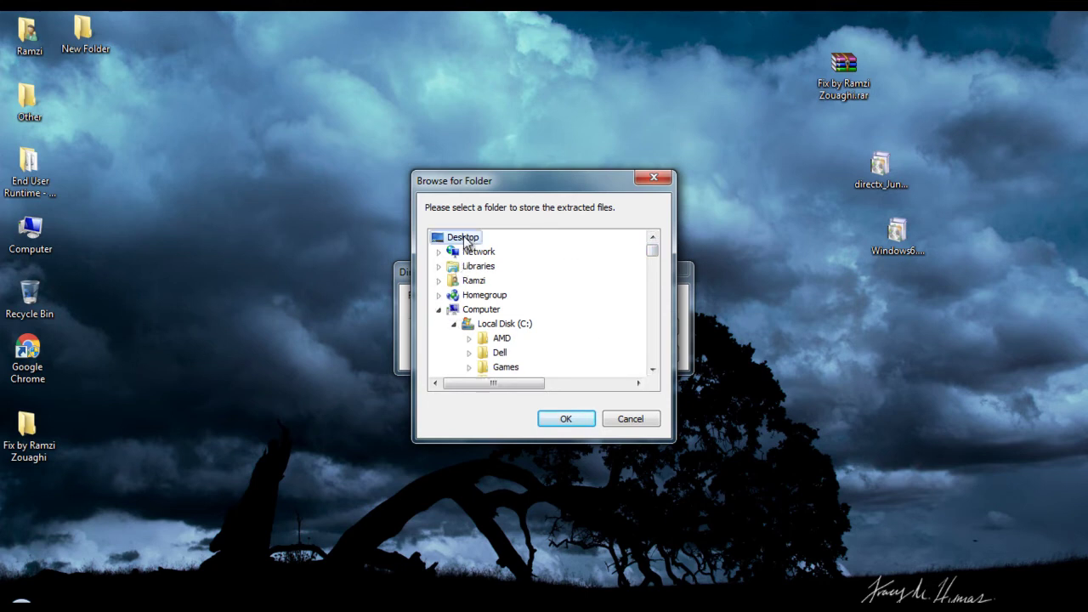
{"action": "right_click", "coordinate": [144, 173]}
{"action": "mouse_move", "coordinate": [263, 394]}
{"action": "left_click", "coordinate": [388, 161]}
{"action": "left_click", "coordinate": [364, 127]}
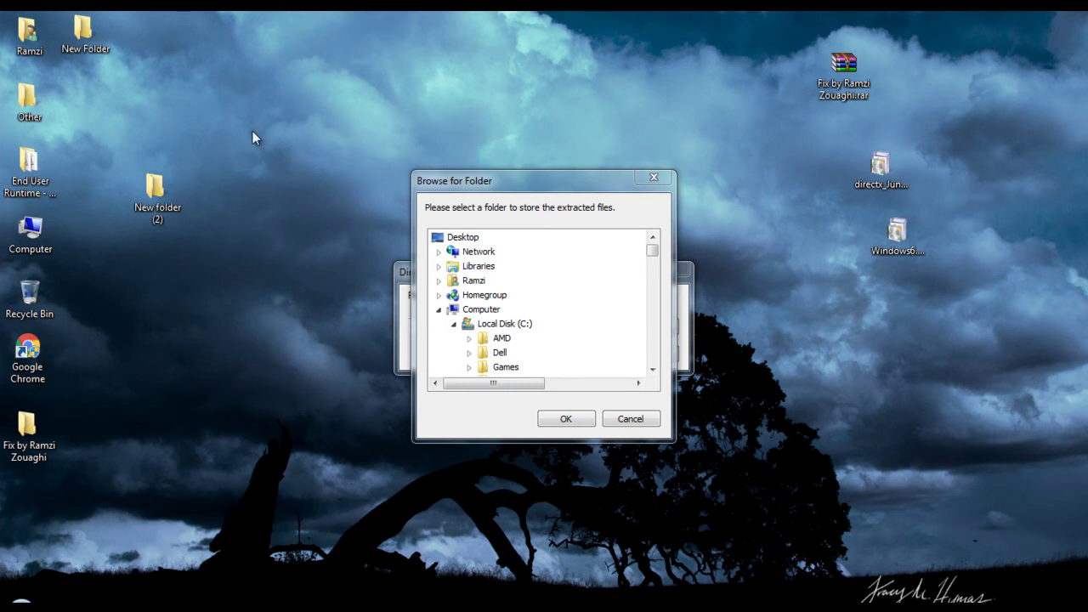
- Reopen the extraction location chooser, select the new desktop folder, and extract the DirectX June 2010 files into it
{"action": "left_click_drag", "start_coordinate": [652, 251], "coordinate": [651, 389]}
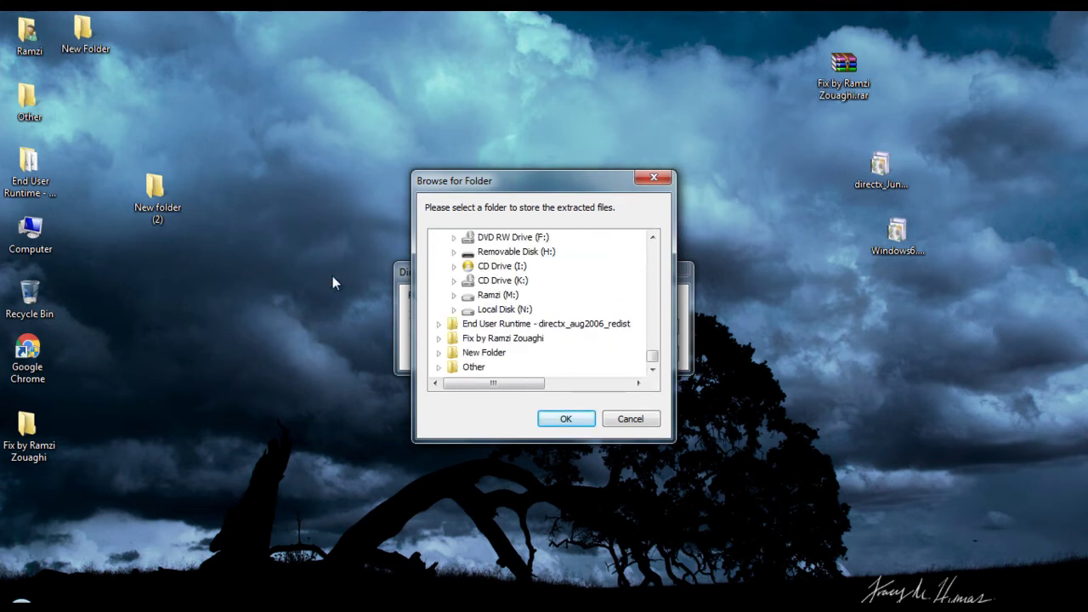
{"action": "left_click", "coordinate": [630, 419]}
{"action": "left_click", "coordinate": [641, 327]}
{"action": "left_click_drag", "start_coordinate": [653, 298], "coordinate": [643, 382]}
{"action": "left_click", "coordinate": [490, 352]}
{"action": "left_click", "coordinate": [566, 418]}
{"action": "left_click", "coordinate": [582, 353]}
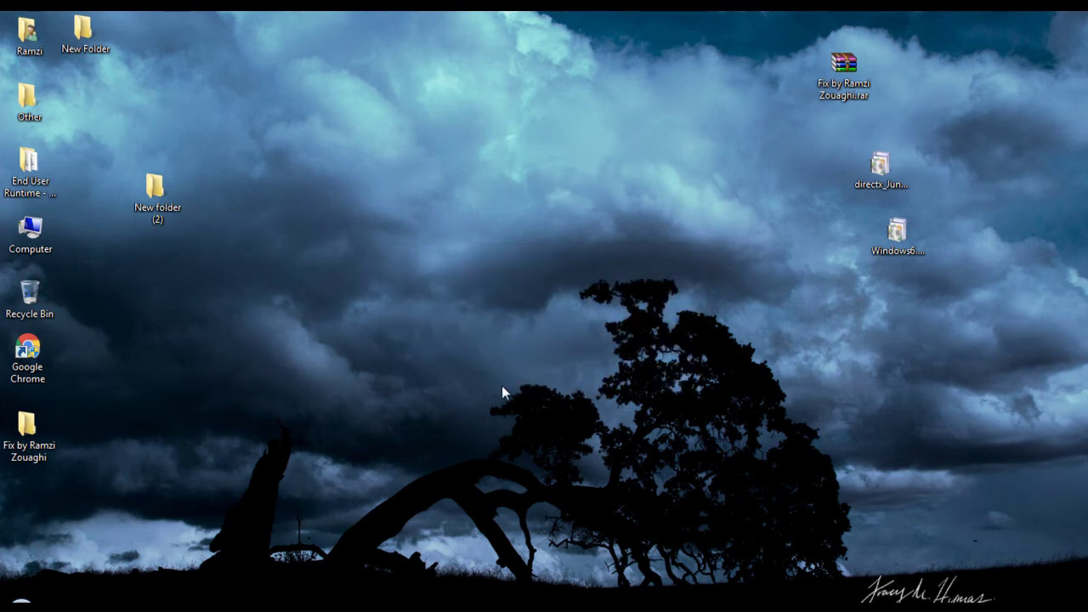
- Open New folder (2), run DXSETUP.exe and accept the license agreement, then cancel the DirectX setup
{"action": "double_click", "coordinate": [163, 194]}
{"action": "double_click", "coordinate": [197, 115]}
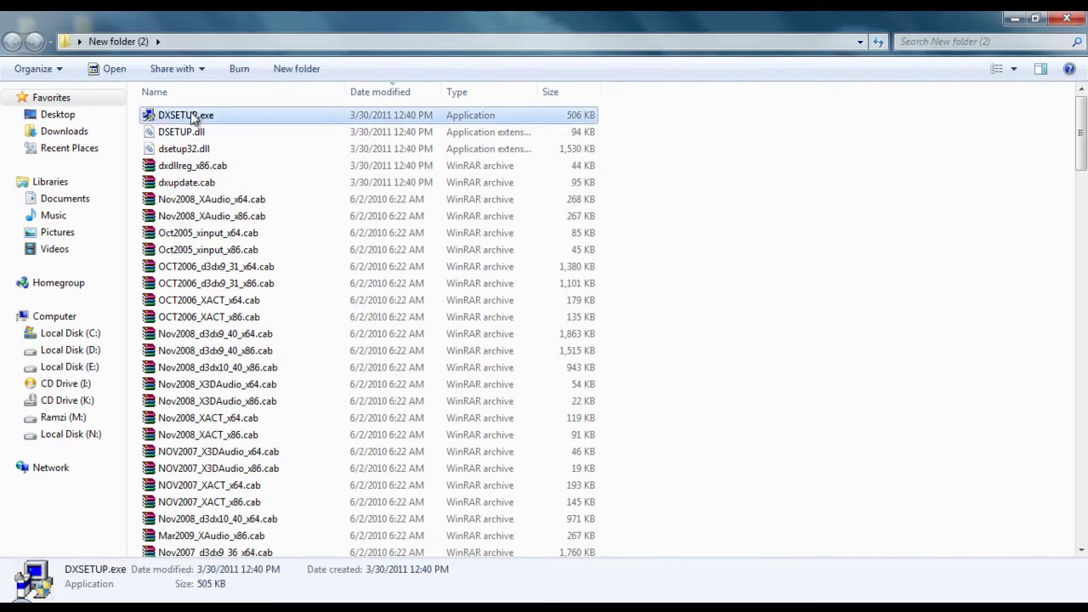
{"action": "left_click", "coordinate": [627, 355]}
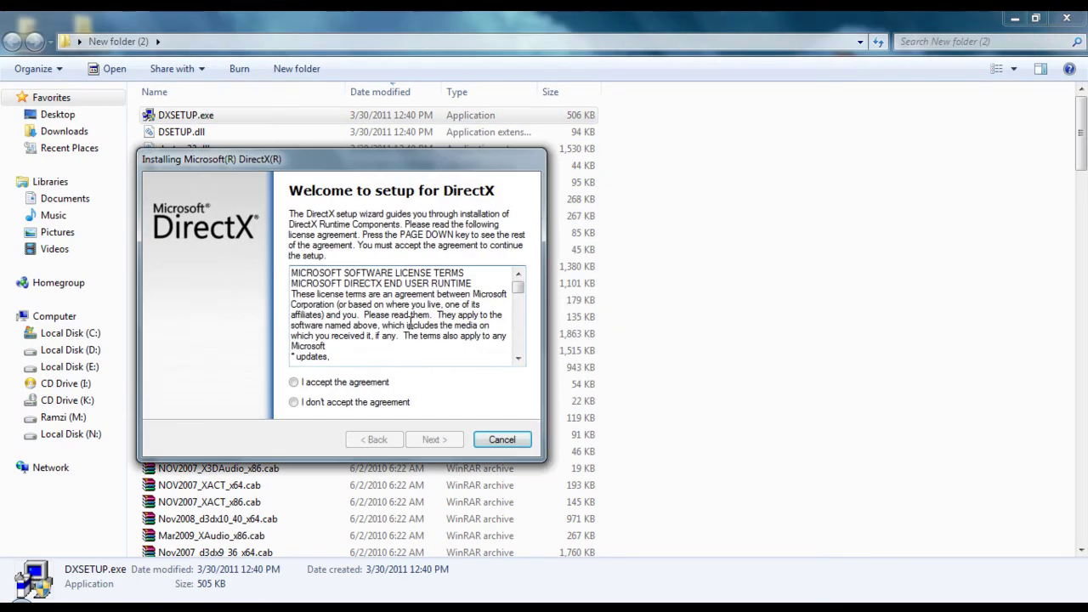
{"action": "left_click", "coordinate": [374, 383]}
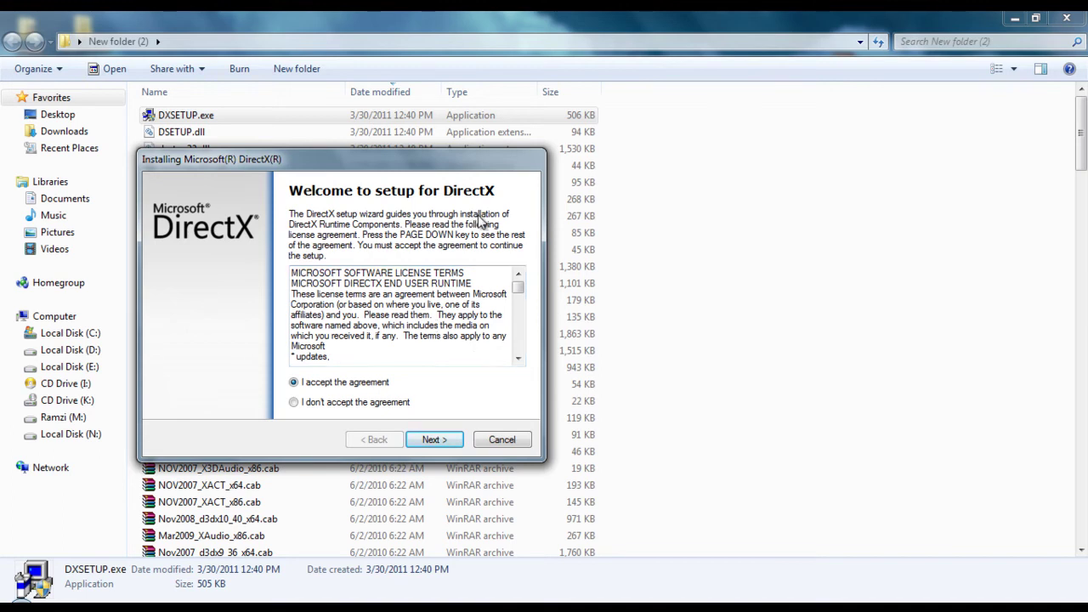
{"action": "left_click", "coordinate": [515, 444]}
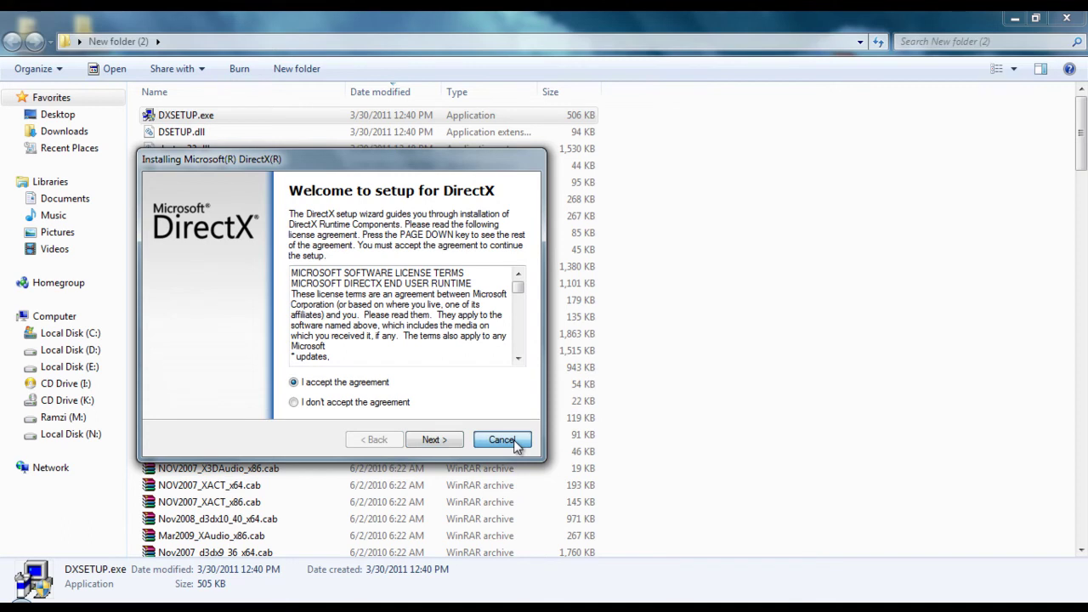
{"action": "left_click", "coordinate": [516, 444]}
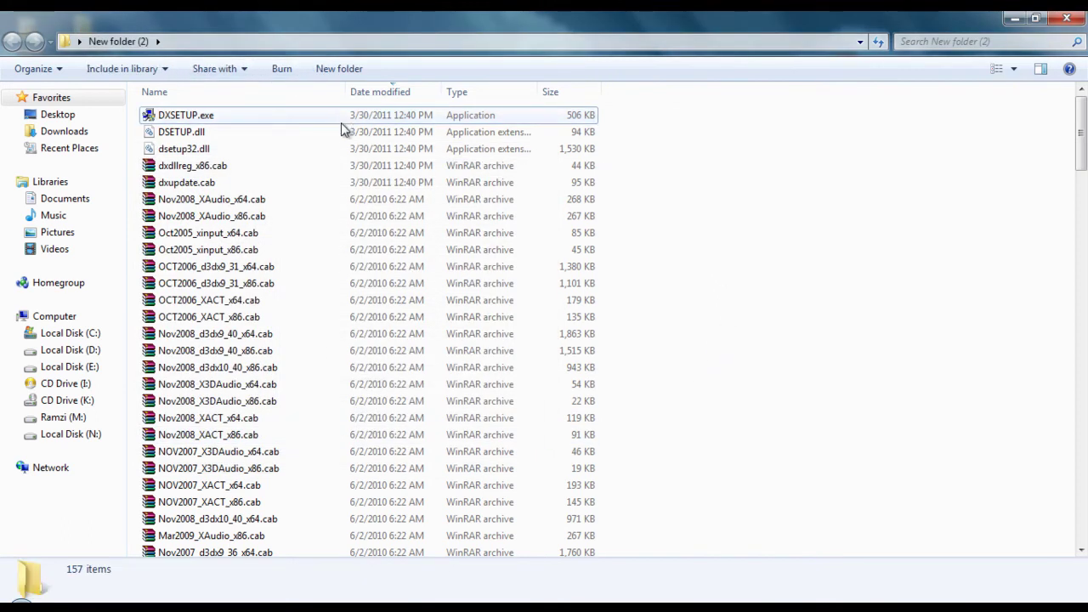
- Sort the files in New folder (2) by type in descending order
{"action": "left_click", "coordinate": [467, 96]}
{"action": "left_click", "coordinate": [467, 96]}
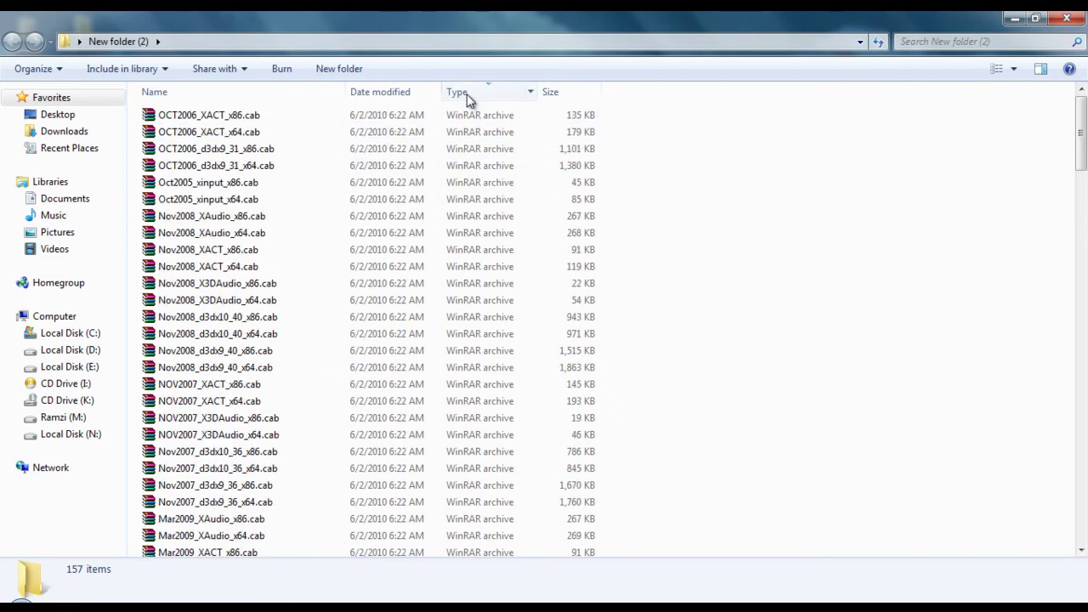
{"action": "left_click_drag", "start_coordinate": [626, 110], "coordinate": [209, 503]}
{"action": "right_click", "coordinate": [208, 501]}
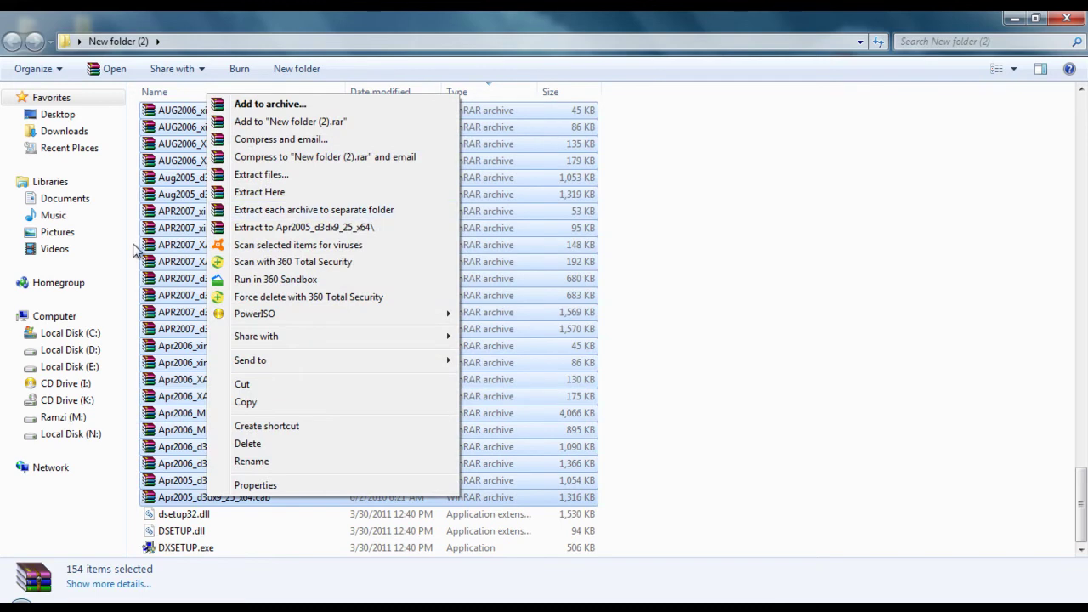
{"action": "left_click", "coordinate": [964, 347]}
- Create a subfolder named A inside New folder (2)
{"action": "right_click", "coordinate": [964, 277]}
{"action": "mouse_move", "coordinate": [784, 512]}
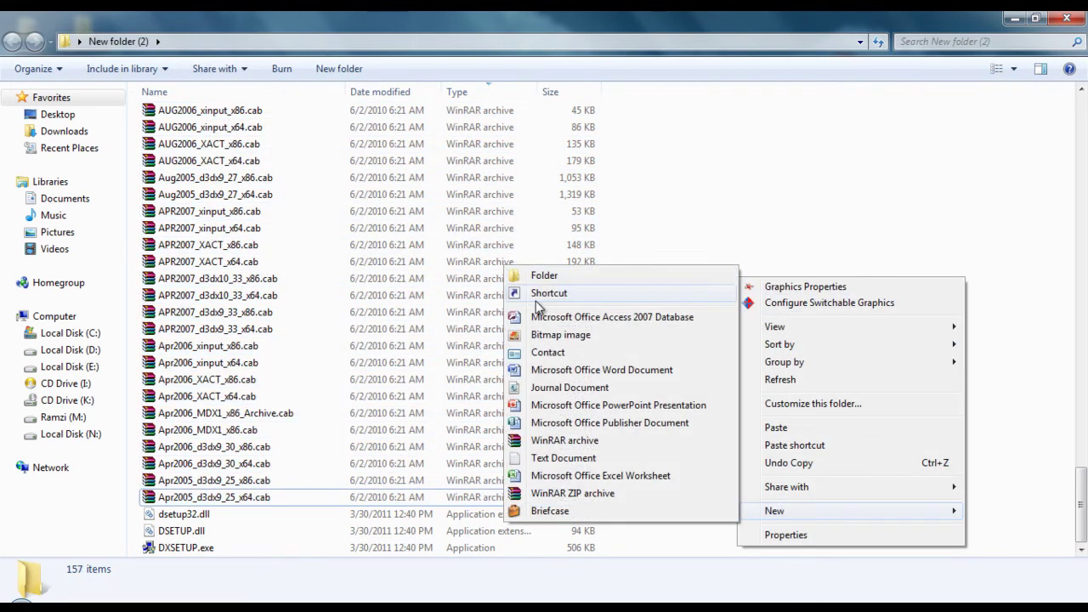
{"action": "left_click", "coordinate": [561, 276]}
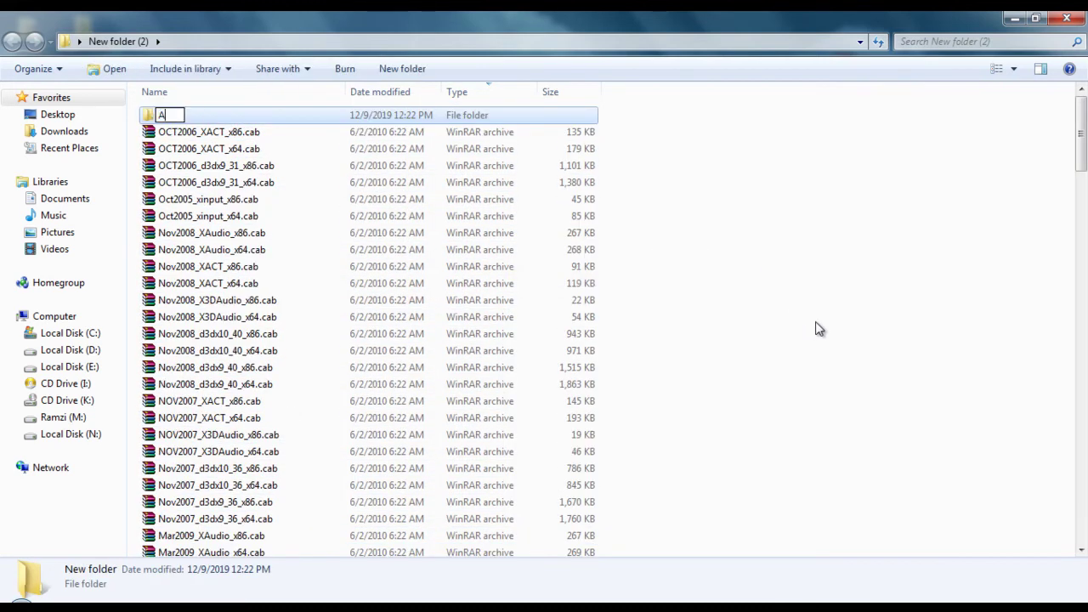
{"action": "left_click", "coordinate": [821, 322]}
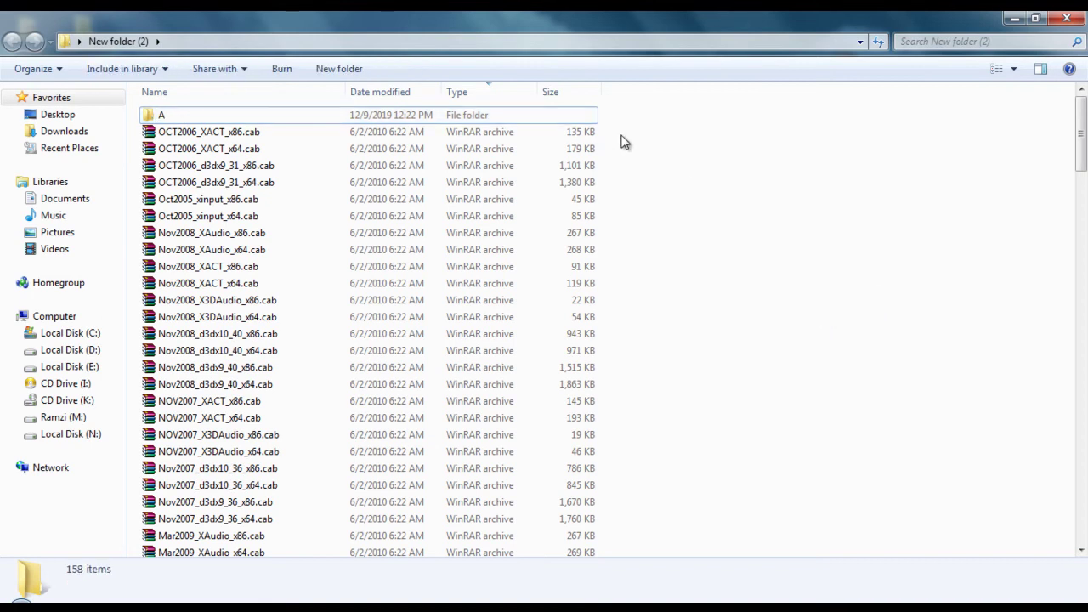
- Extract all the .cab archives in New folder (2) into its subfolder A, replacing every existing file
{"action": "left_click_drag", "start_coordinate": [638, 124], "coordinate": [180, 503]}
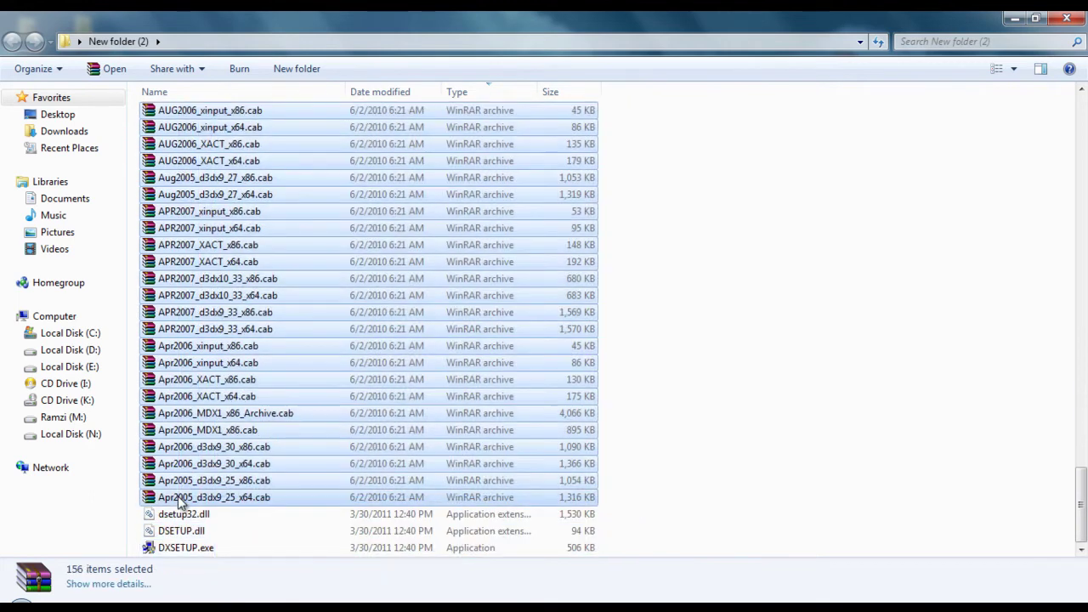
{"action": "right_click", "coordinate": [207, 362]}
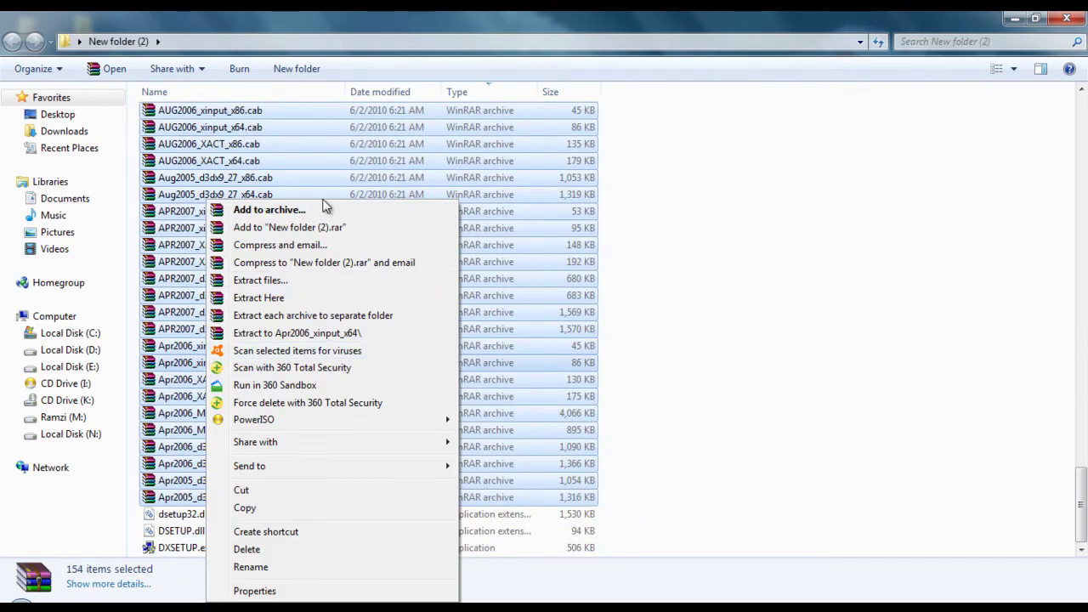
{"action": "left_click", "coordinate": [302, 279]}
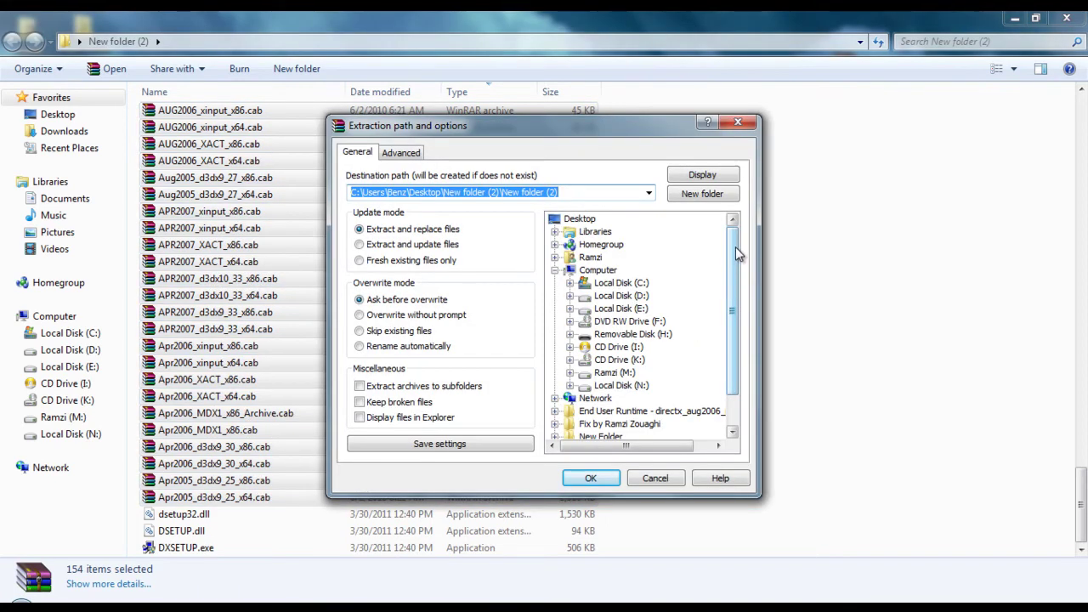
{"action": "scroll", "coordinate": [735, 246], "scroll_direction": "down", "scroll_amount": 1}
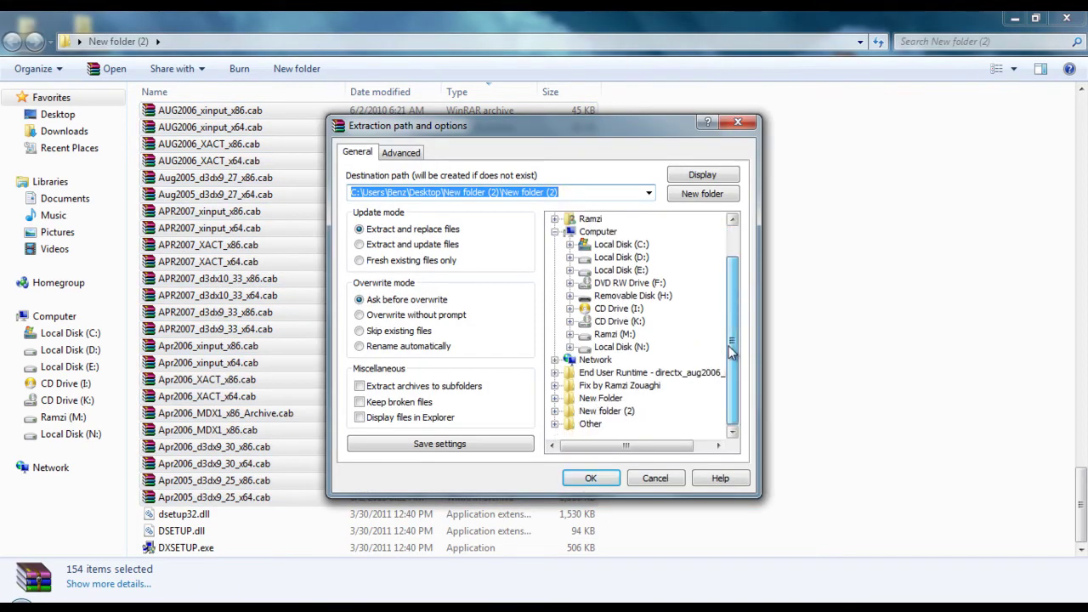
{"action": "left_click", "coordinate": [554, 412]}
{"action": "scroll", "coordinate": [731, 349], "scroll_direction": "down", "scroll_amount": 1}
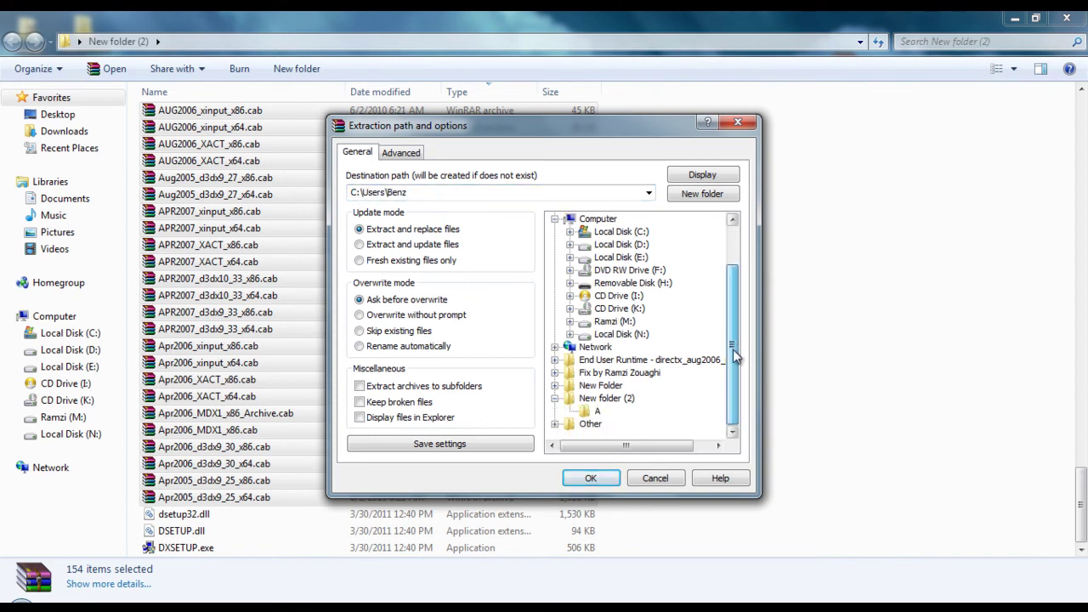
{"action": "left_click", "coordinate": [595, 411]}
{"action": "left_click", "coordinate": [596, 480]}
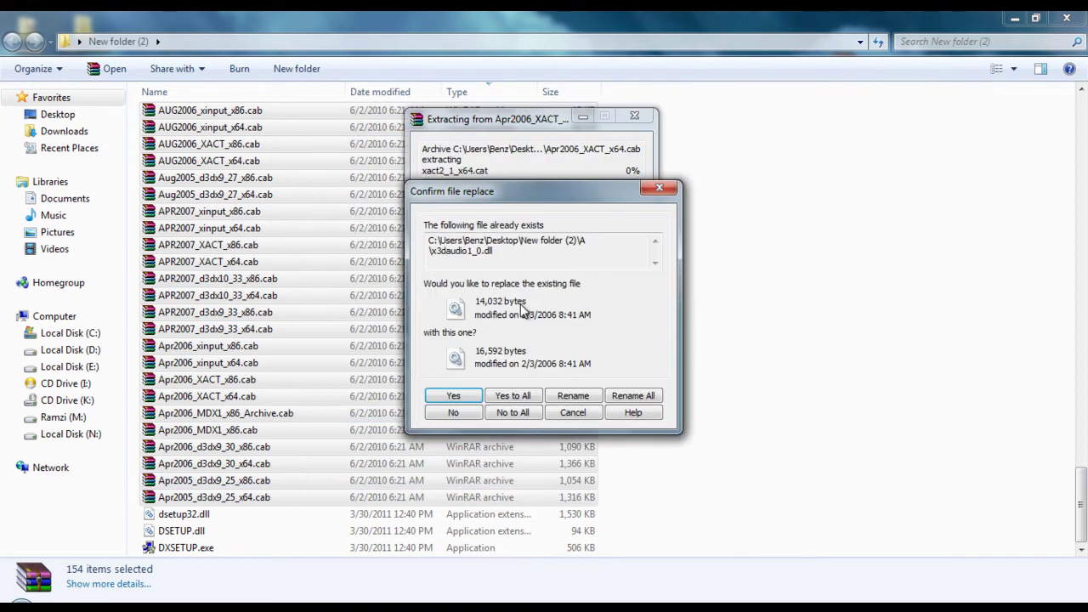
{"action": "left_click", "coordinate": [515, 396]}
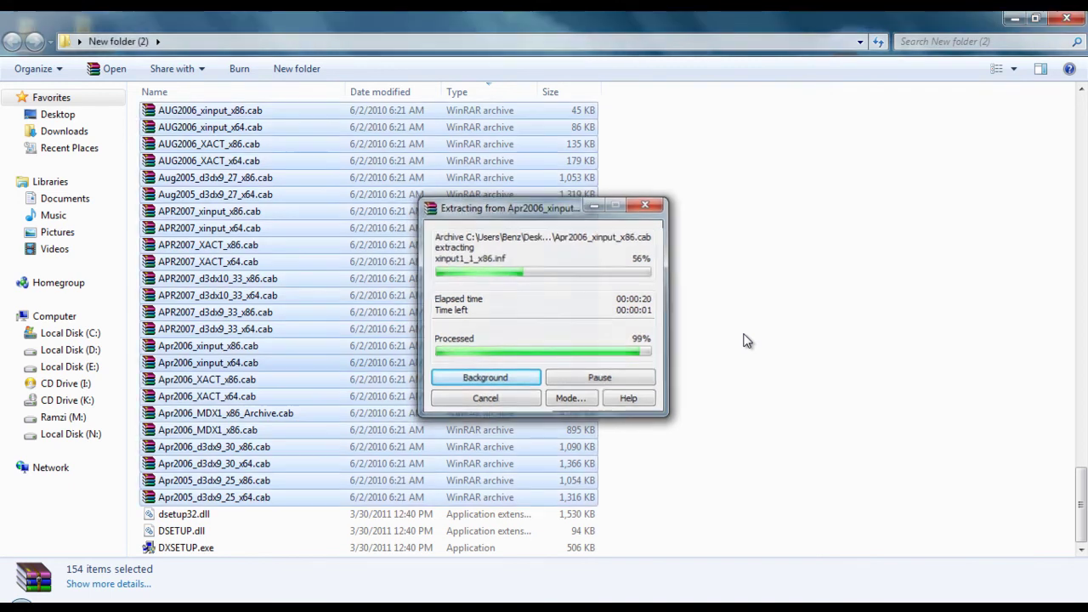
- Open folder A and sort its extracted files by type in ascending order
{"action": "scroll", "coordinate": [745, 357], "scroll_direction": "up", "scroll_amount": 20}
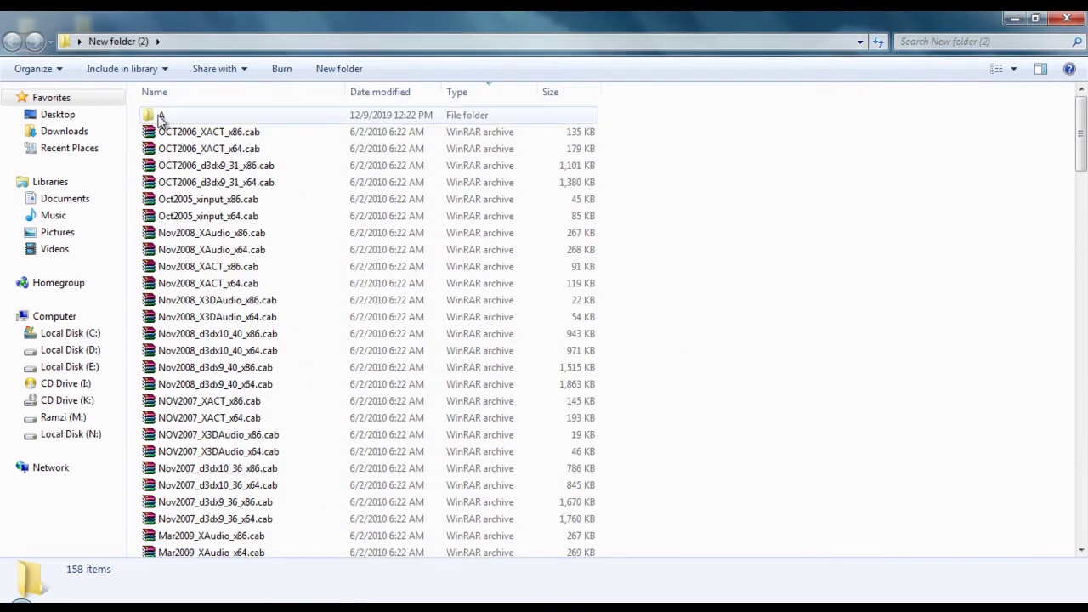
{"action": "double_click", "coordinate": [161, 116]}
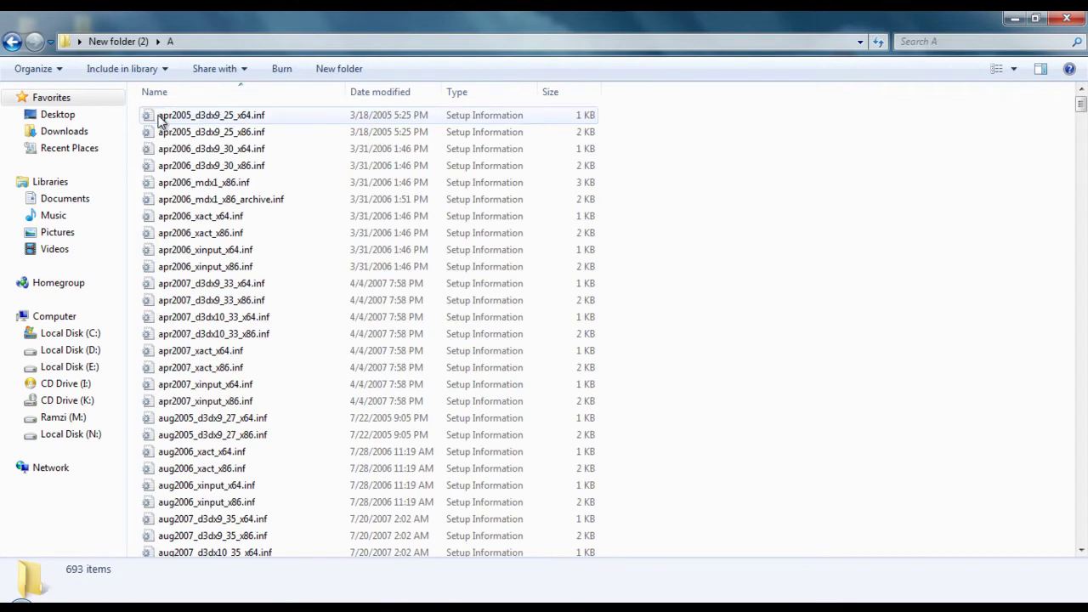
{"action": "left_click", "coordinate": [492, 95]}
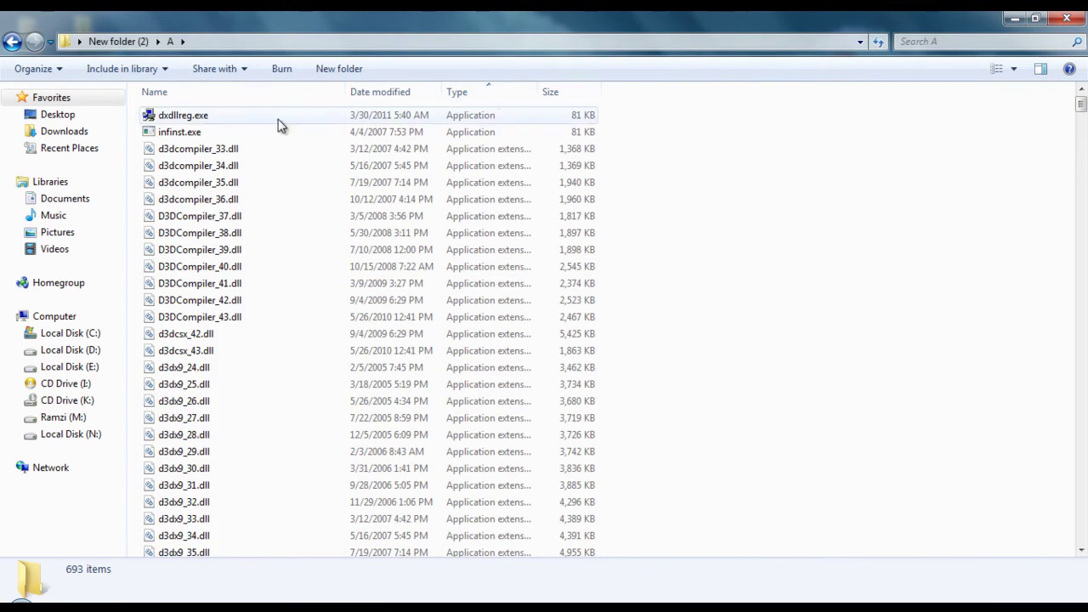
{"action": "left_click", "coordinate": [230, 120]}
{"action": "left_click", "coordinate": [690, 193]}
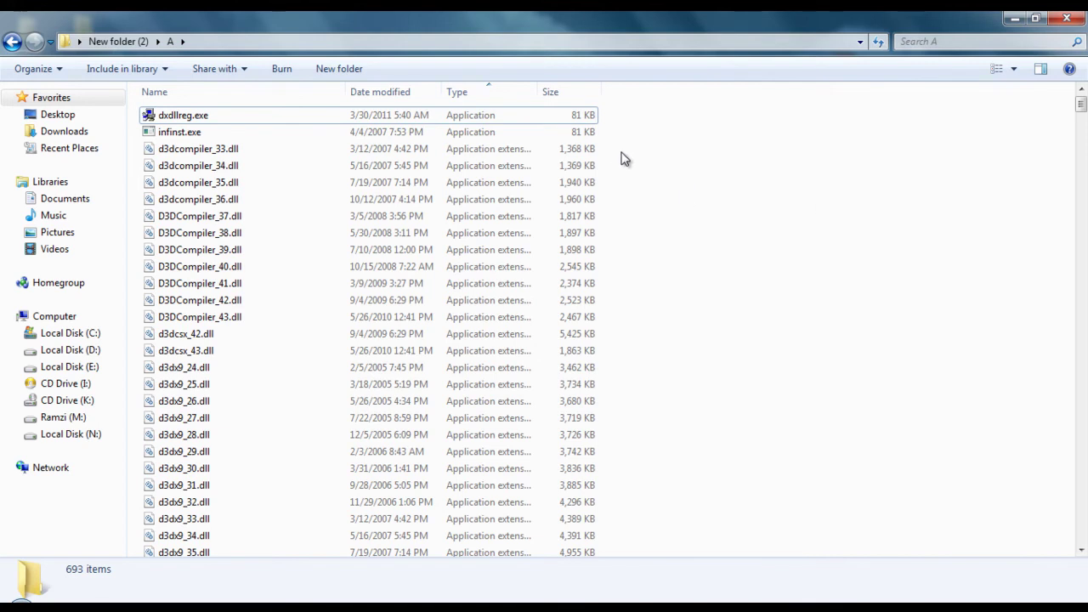
- Select all the DLL files in folder A, from d3dcompiler_33.dll through xinput9_1_0.dll, and copy them
{"action": "left_click_drag", "start_coordinate": [609, 151], "coordinate": [262, 318]}
{"action": "left_click", "coordinate": [731, 313]}
{"action": "left_click_drag", "start_coordinate": [630, 148], "coordinate": [466, 342]}
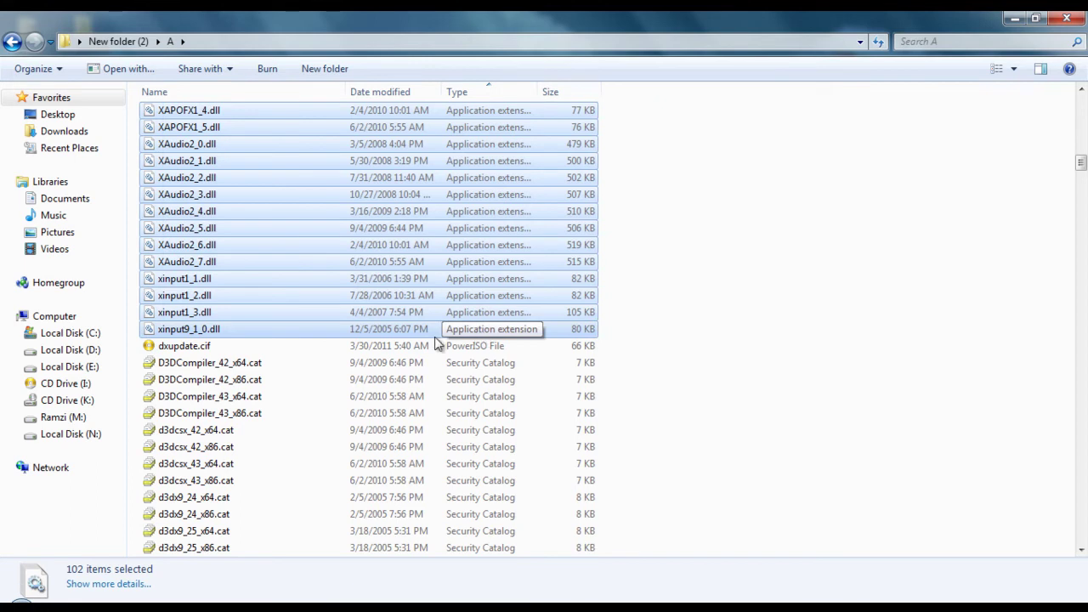
{"action": "scroll", "coordinate": [556, 306], "scroll_direction": "up", "scroll_amount": 9}
{"action": "scroll", "coordinate": [558, 305], "scroll_direction": "down", "scroll_amount": 16}
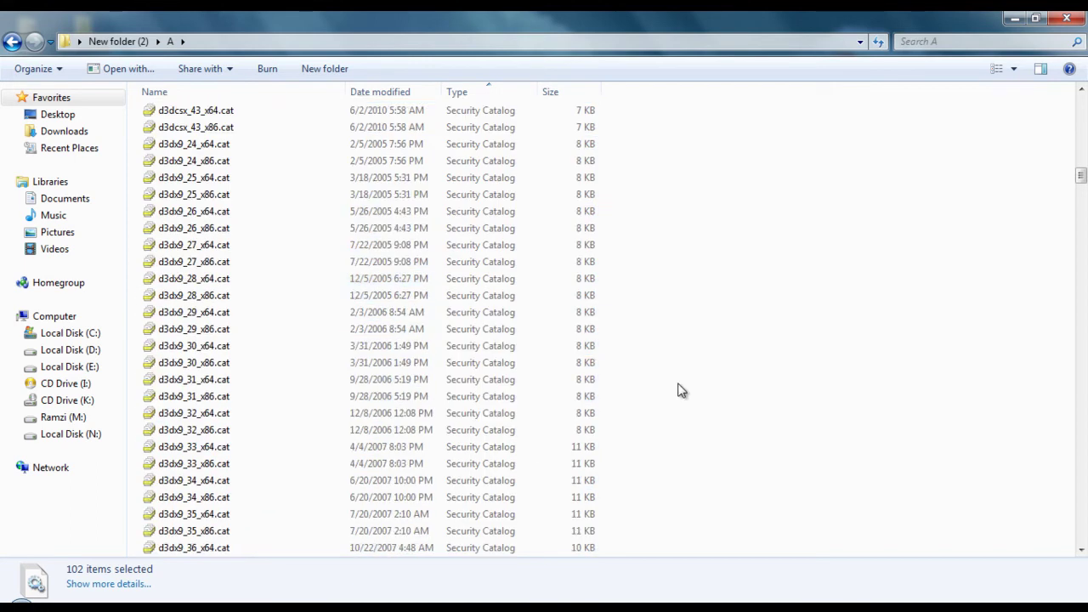
{"action": "scroll", "coordinate": [561, 356], "scroll_direction": "up", "scroll_amount": 11}
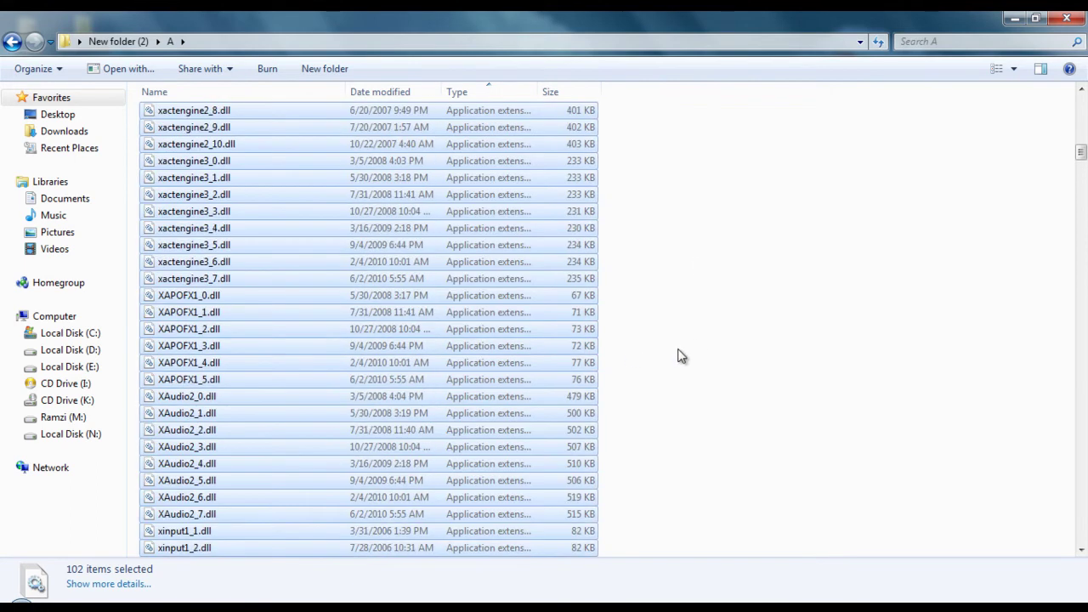
{"action": "scroll", "coordinate": [721, 349], "scroll_direction": "down", "scroll_amount": 2}
{"action": "right_click", "coordinate": [237, 302]}
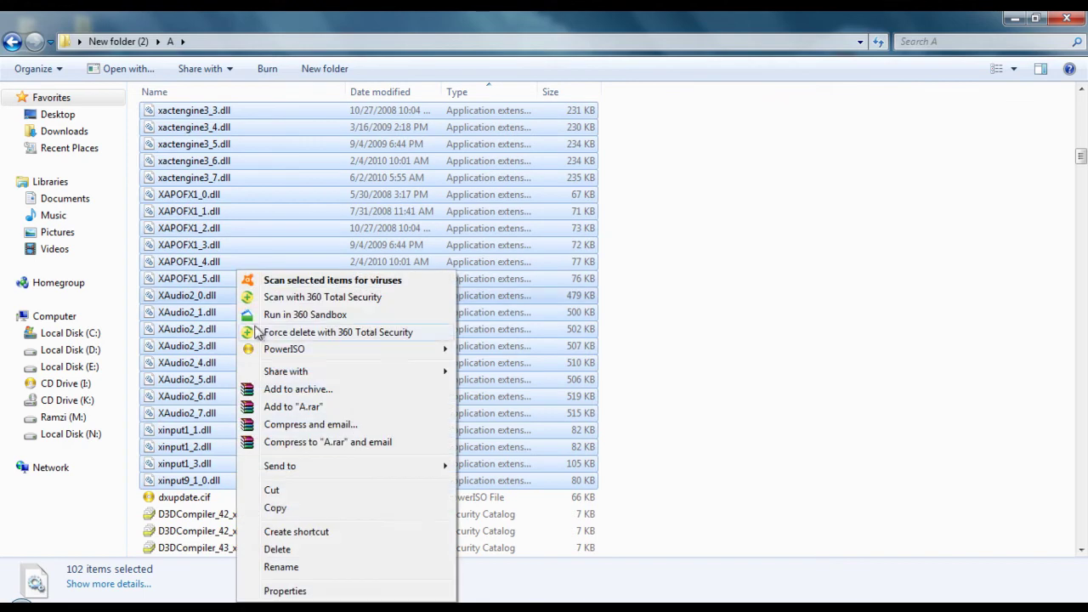
{"action": "left_click", "coordinate": [275, 508]}
- Open the System32 folder inside the Windows folder on Local Disk (C:)
{"action": "left_click", "coordinate": [54, 316]}
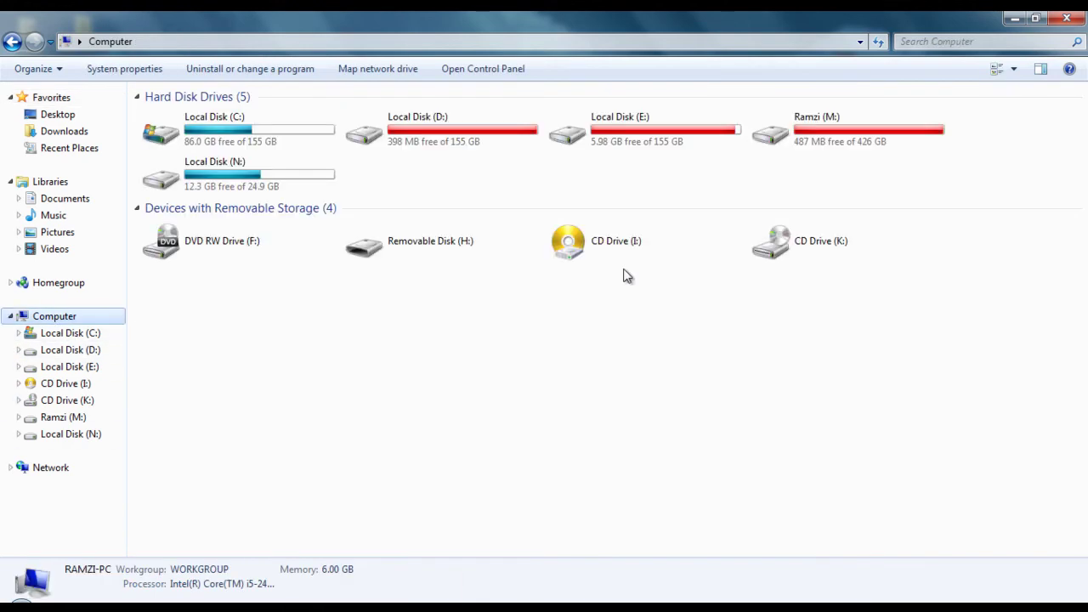
{"action": "double_click", "coordinate": [244, 143]}
{"action": "left_click", "coordinate": [243, 135]}
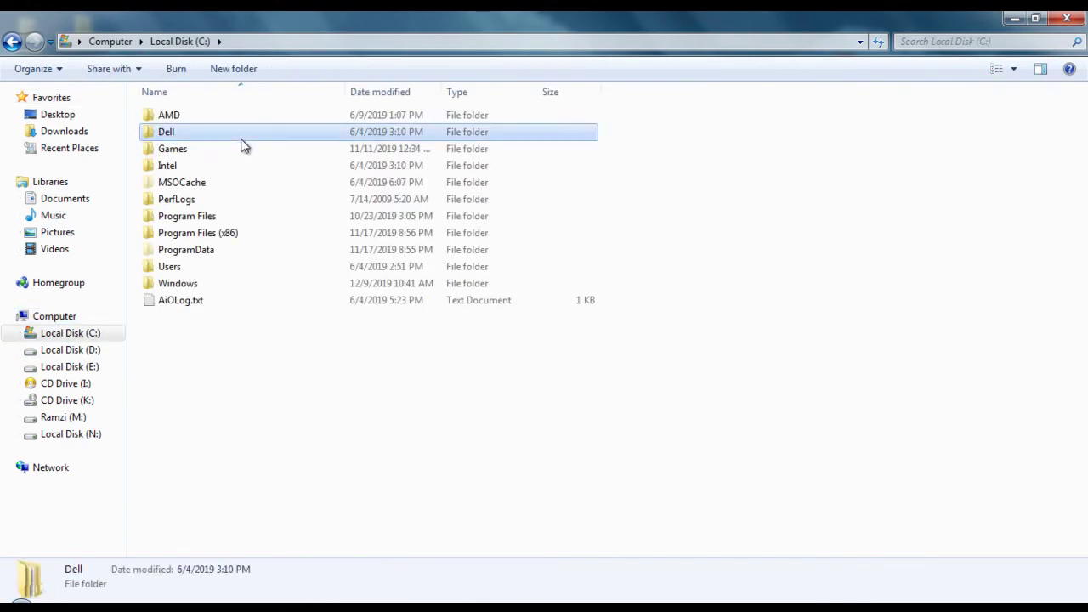
{"action": "double_click", "coordinate": [181, 284]}
{"action": "scroll", "coordinate": [230, 340], "scroll_direction": "down", "scroll_amount": 8}
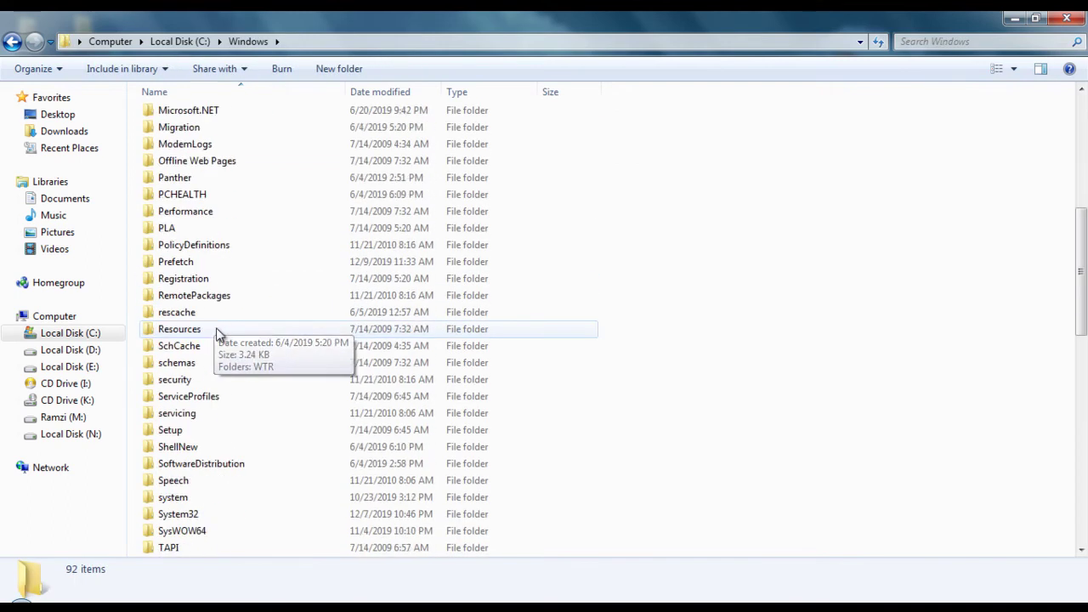
{"action": "scroll", "coordinate": [246, 355], "scroll_direction": "down", "scroll_amount": 3}
{"action": "double_click", "coordinate": [221, 365]}
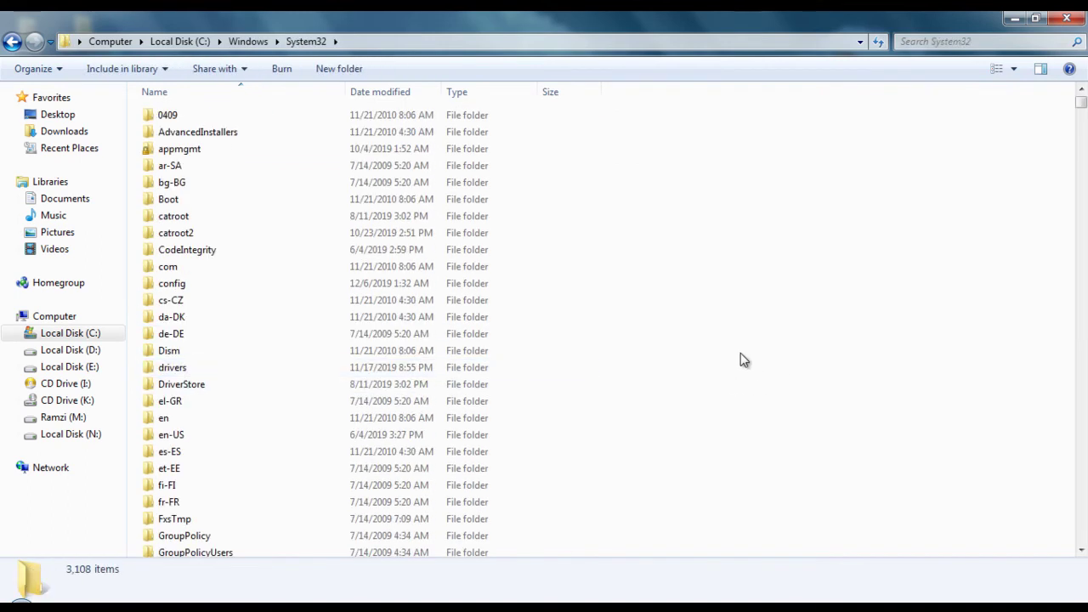
- Paste the copied DLL files into System32, replacing every conflicting file, and allow all the system file modifications in 360 Total Security
{"action": "right_click", "coordinate": [740, 353]}
{"action": "left_click", "coordinate": [784, 482]}
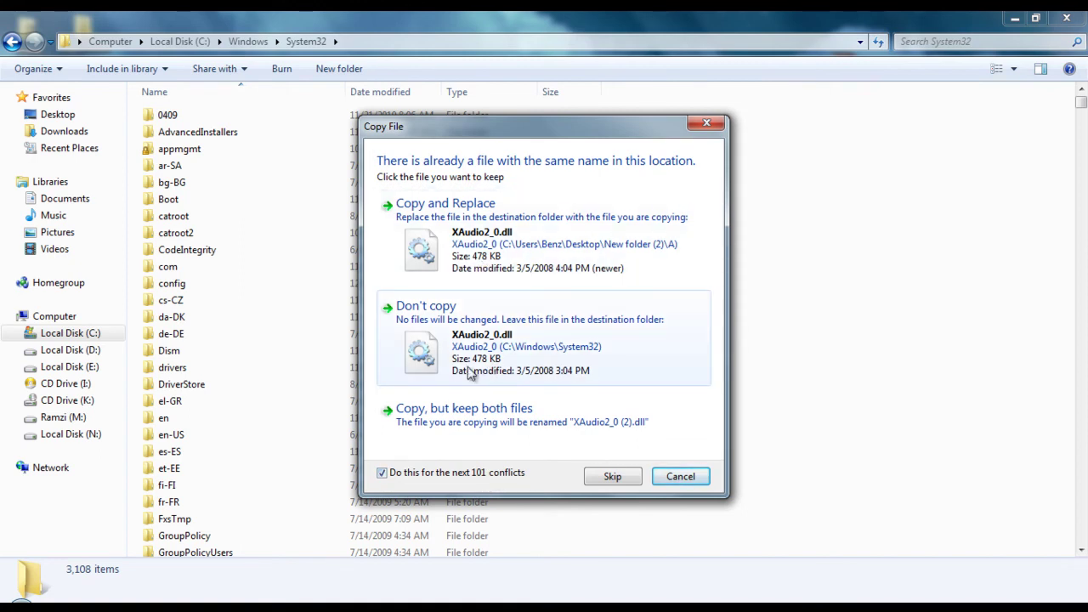
{"action": "left_click", "coordinate": [575, 243]}
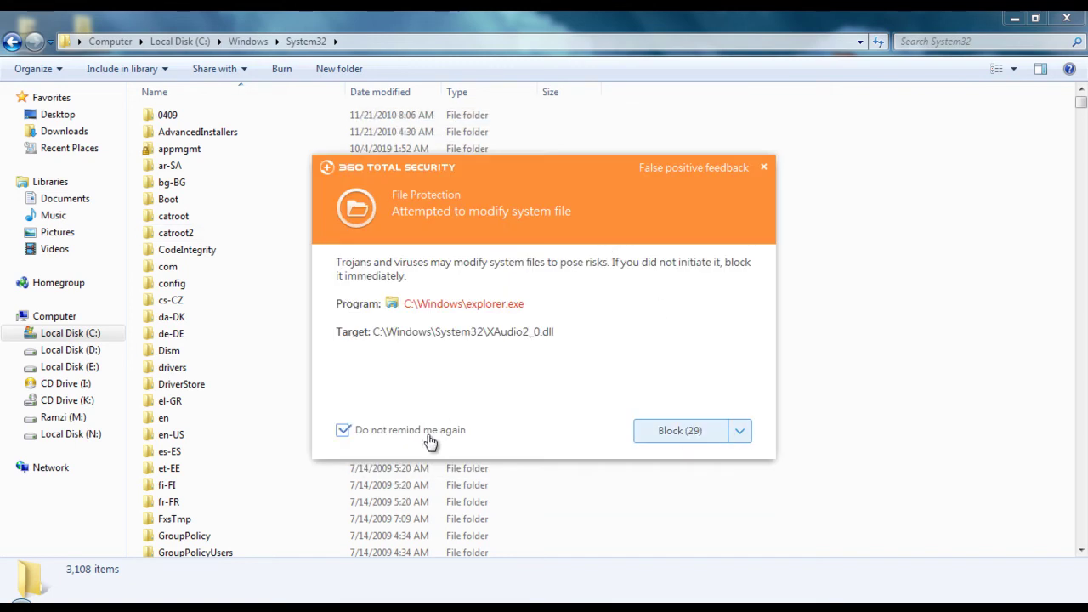
{"action": "left_click", "coordinate": [745, 435]}
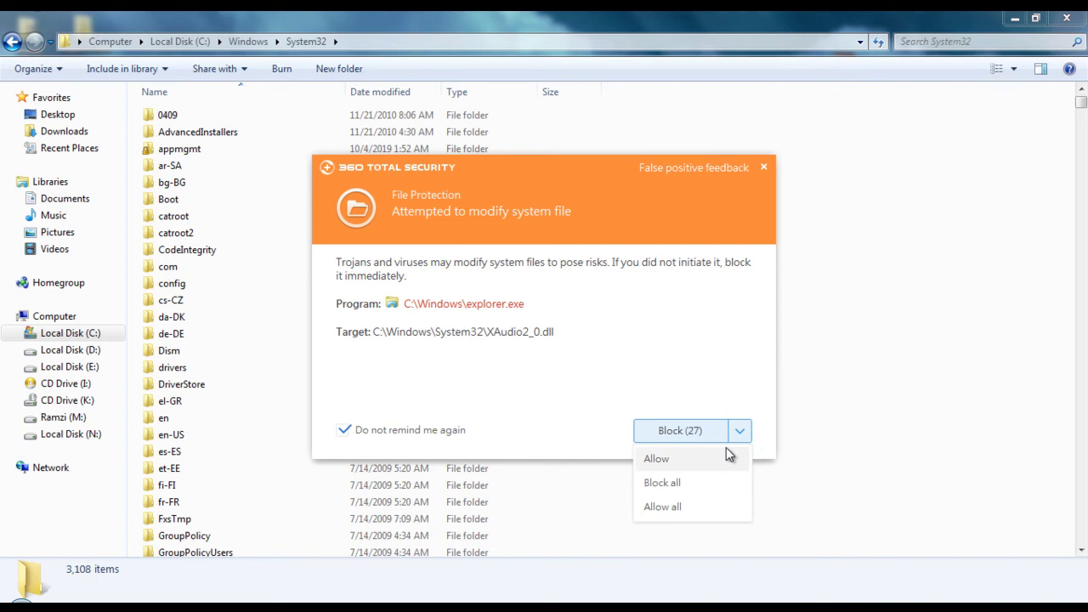
{"action": "left_click", "coordinate": [688, 510]}
- Continue the System32 copy with its details expanded, skipping all items that are denied permission
{"action": "left_click", "coordinate": [532, 367]}
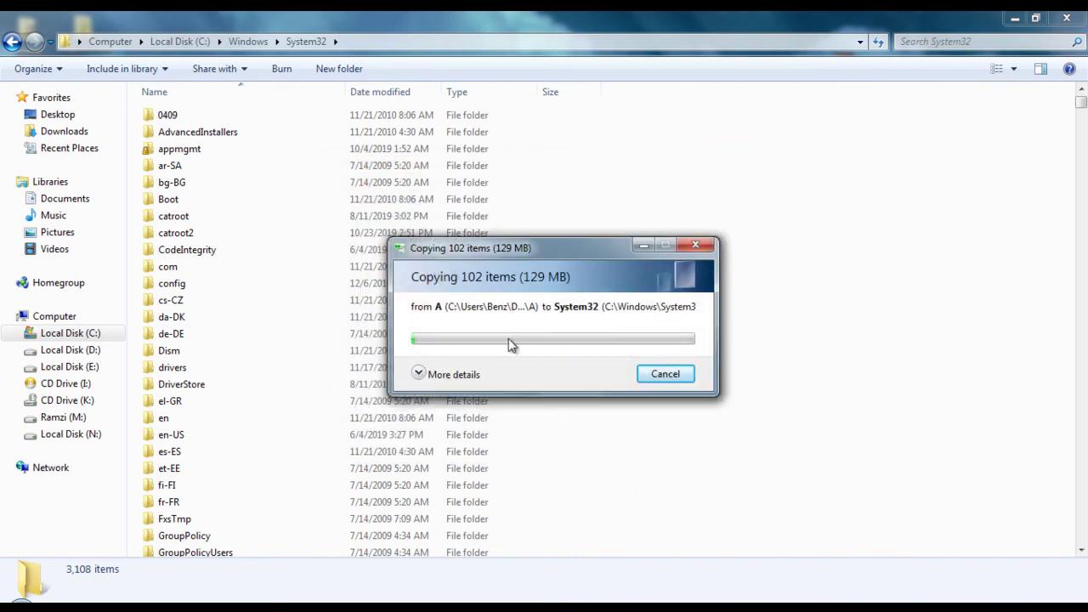
{"action": "left_click", "coordinate": [465, 374]}
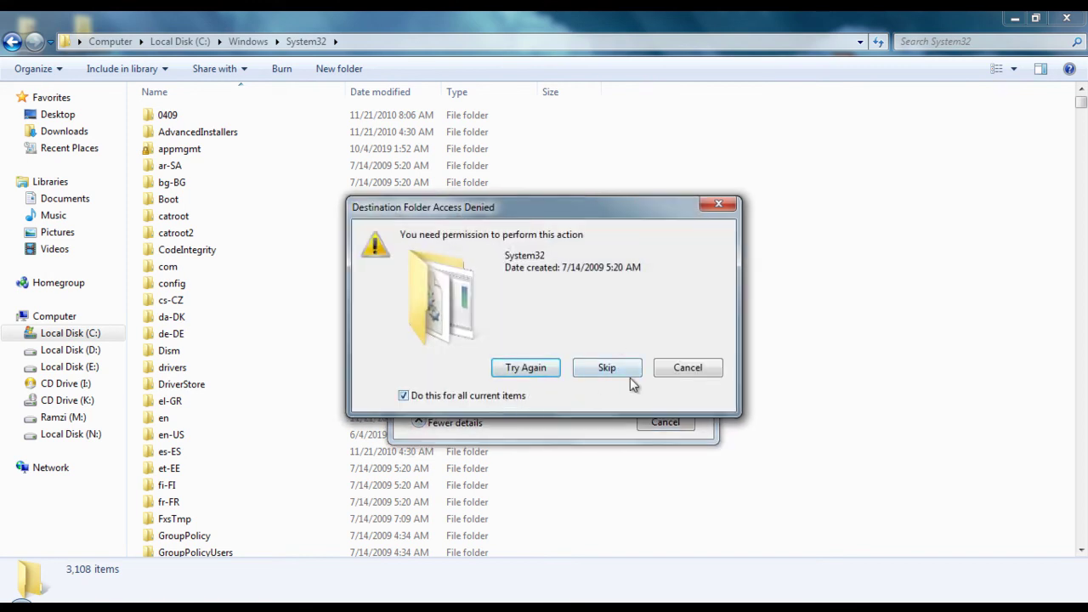
{"action": "left_click", "coordinate": [611, 377]}
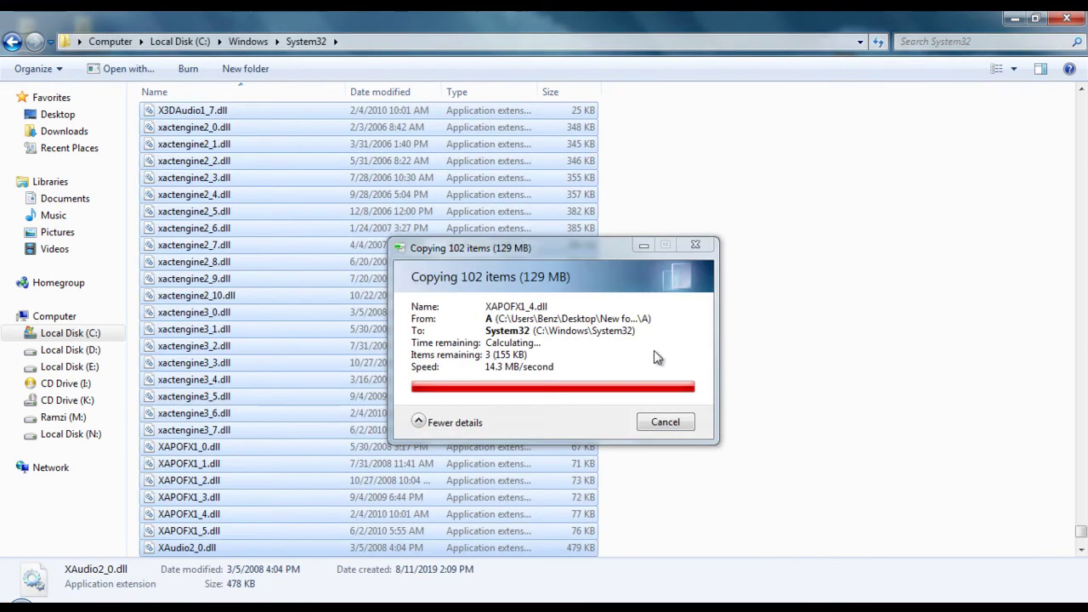
{"action": "scroll", "coordinate": [775, 332], "scroll_direction": "down", "scroll_amount": 2}
{"action": "left_click", "coordinate": [775, 325]}
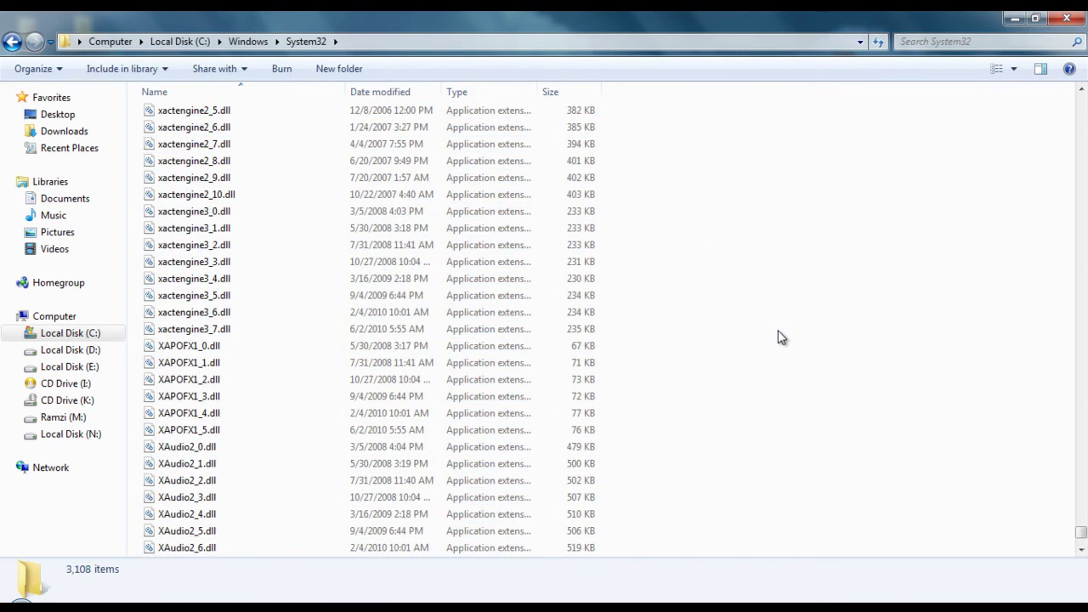
- Go back to the Windows folder and open its SysWOW64 subfolder
{"action": "left_click", "coordinate": [12, 41]}
{"action": "scroll", "coordinate": [671, 426], "scroll_direction": "down", "scroll_amount": 3}
{"action": "left_click", "coordinate": [172, 417]}
{"action": "double_click", "coordinate": [173, 416]}
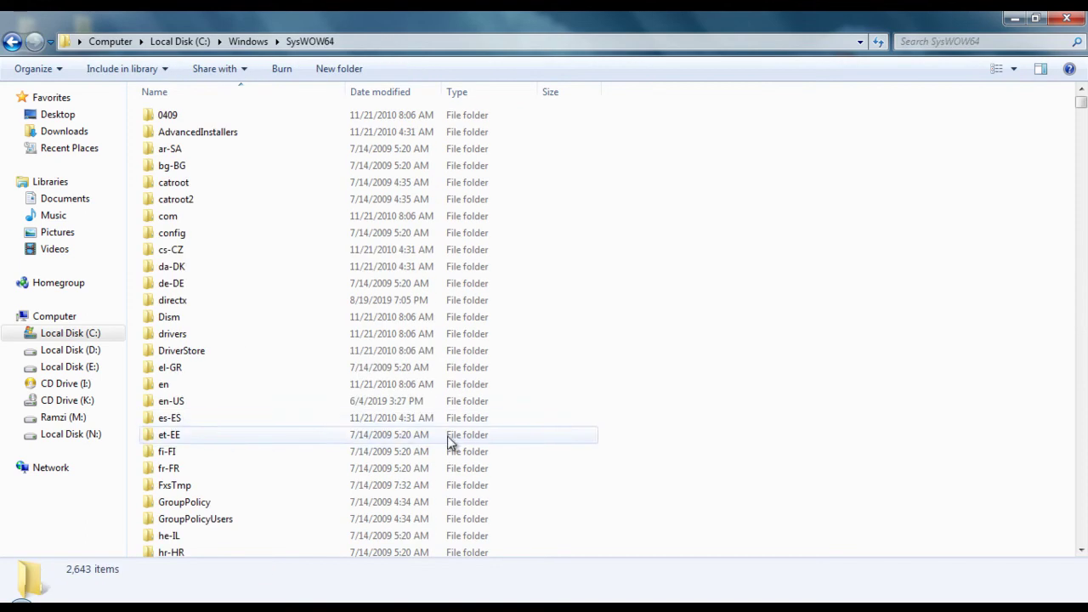
- Paste the copied DLL files into SysWOW64 with administrator permission, replacing every conflicting file and skipping denied items
{"action": "right_click", "coordinate": [667, 299]}
{"action": "left_click", "coordinate": [723, 424]}
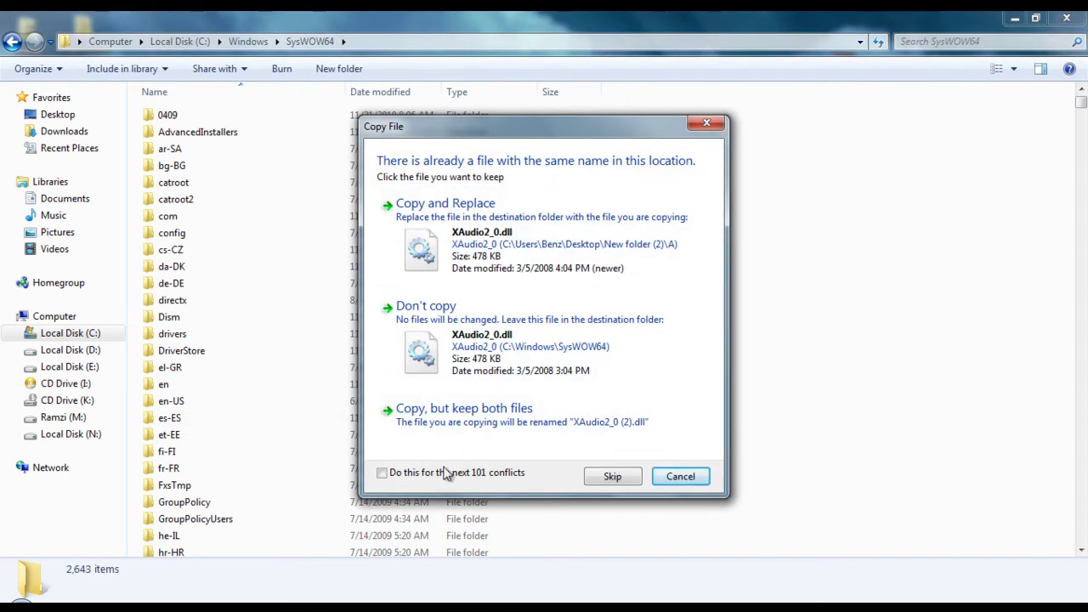
{"action": "left_click", "coordinate": [520, 272]}
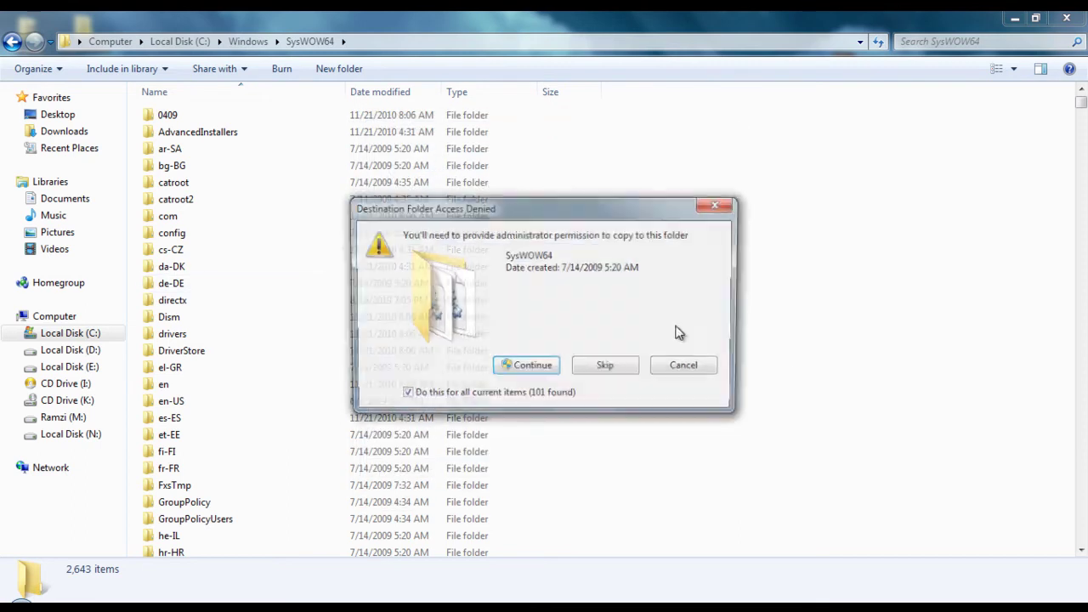
{"action": "left_click", "coordinate": [520, 367]}
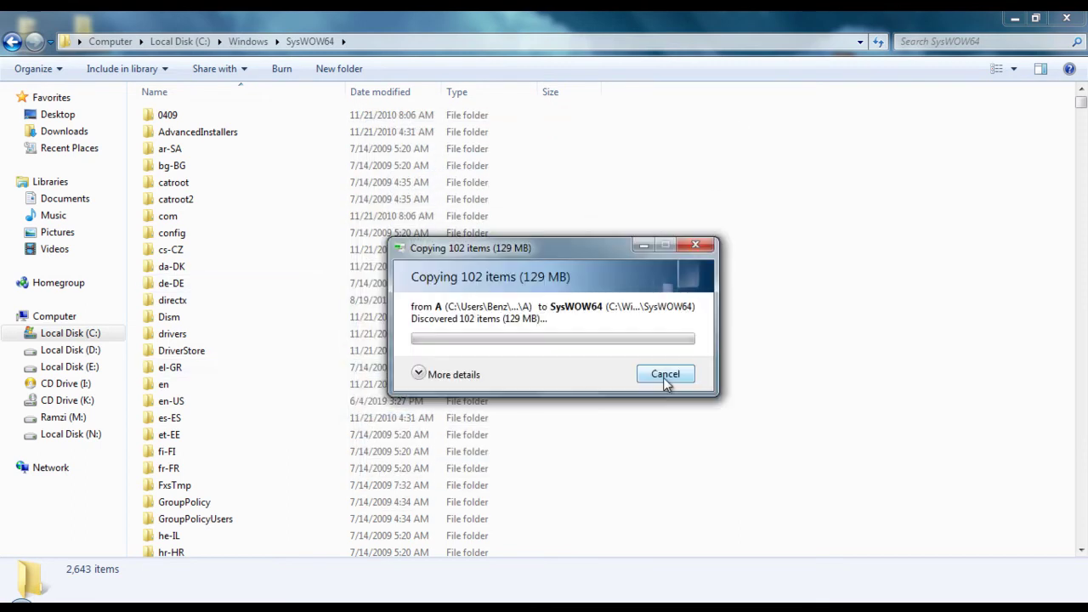
{"action": "left_click", "coordinate": [419, 374]}
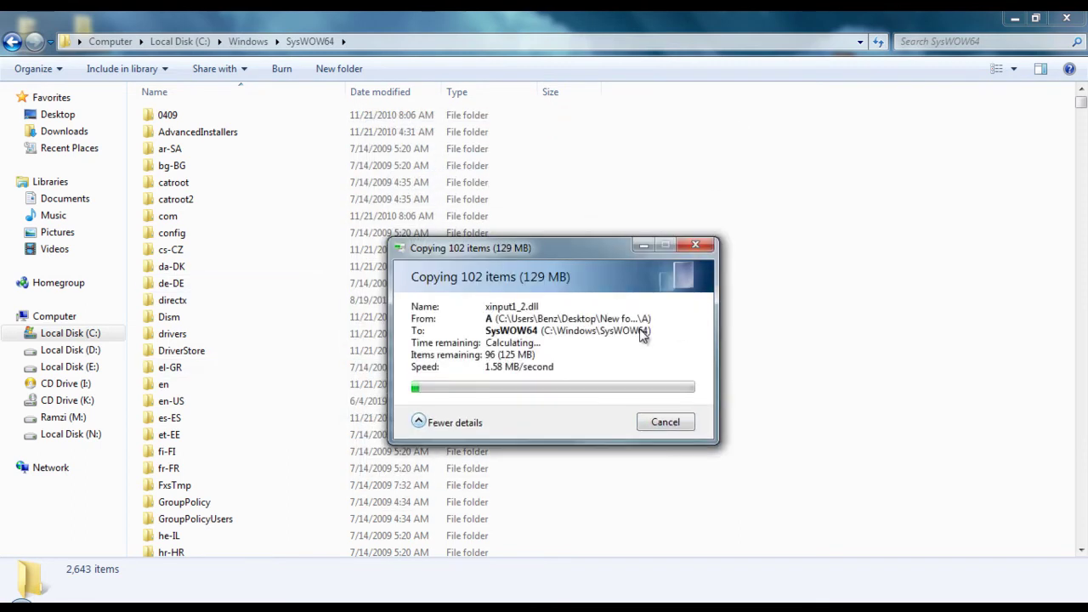
{"action": "left_click", "coordinate": [607, 368]}
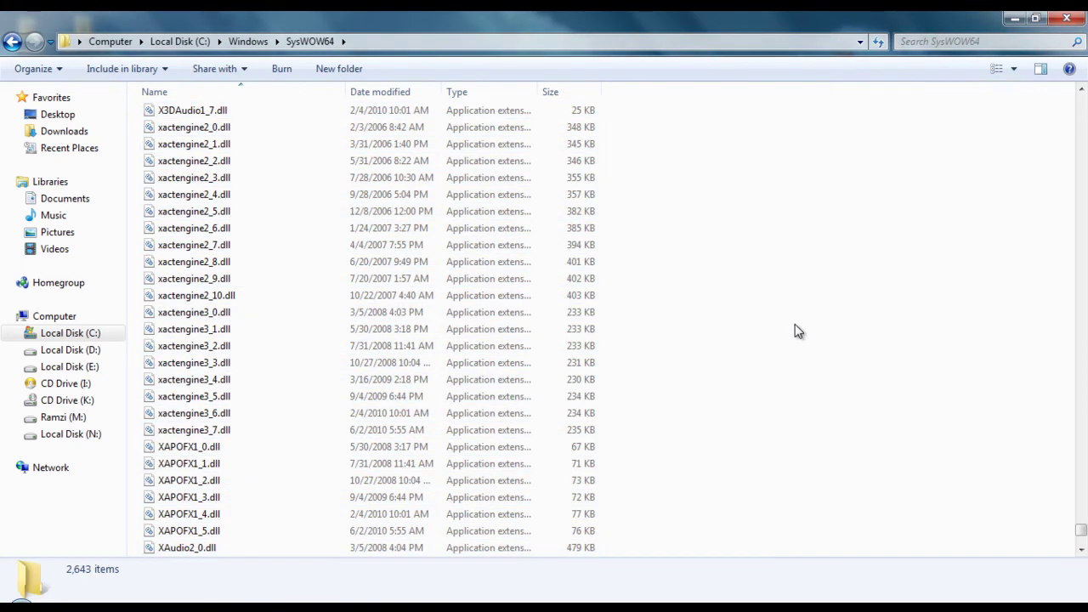
{"action": "scroll", "coordinate": [786, 320], "scroll_direction": "down", "scroll_amount": 4}
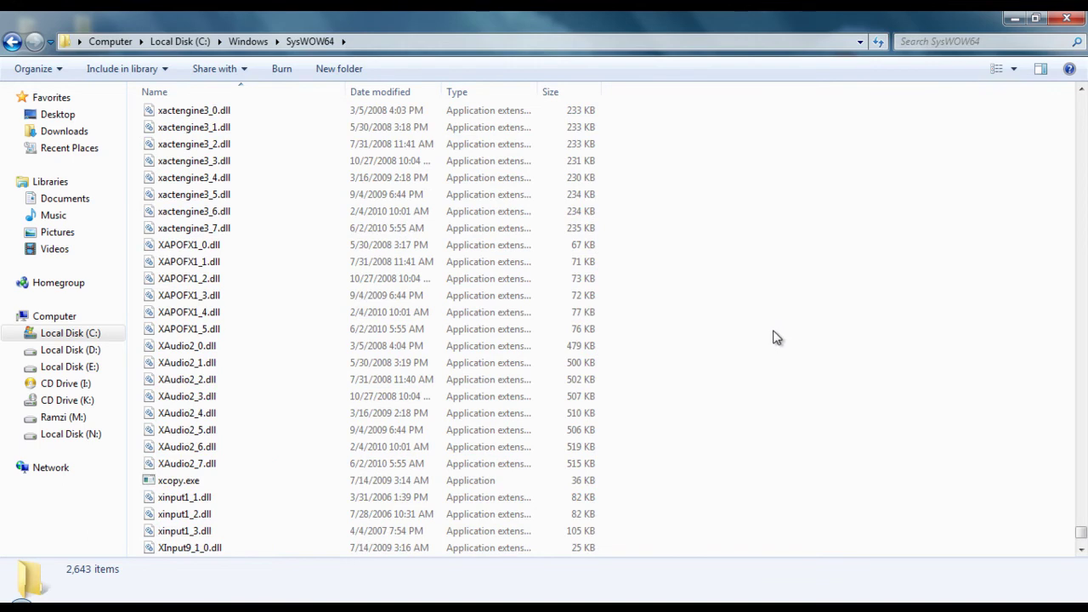
{"action": "scroll", "coordinate": [778, 335], "scroll_direction": "down", "scroll_amount": 7}
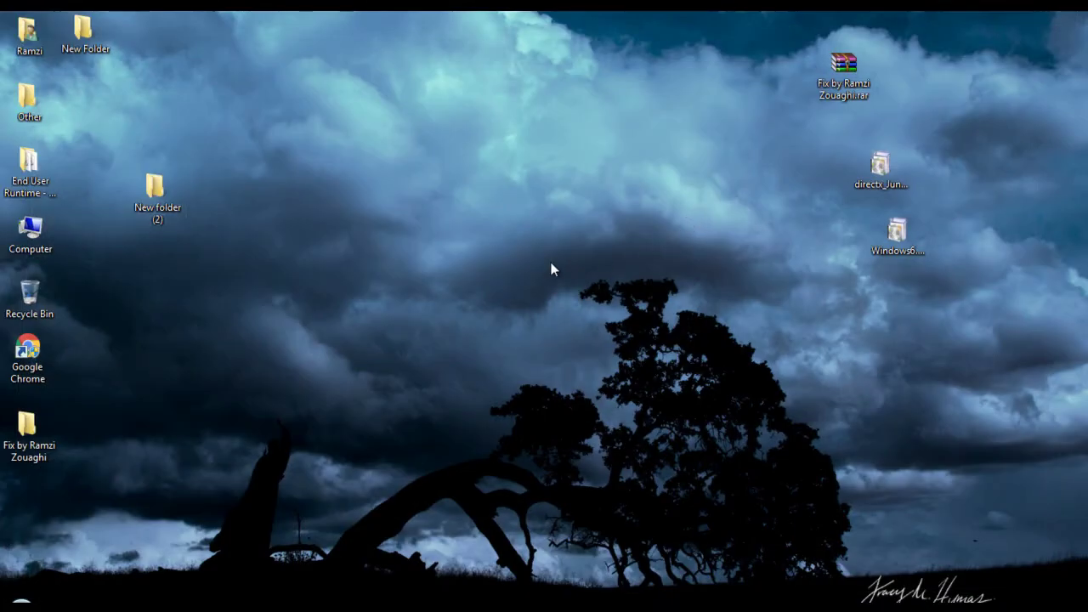
- Reopen folder A inside New folder (2), look through its list of extracted DLL files, and close the window
{"action": "double_click", "coordinate": [153, 194]}
{"action": "double_click", "coordinate": [170, 114]}
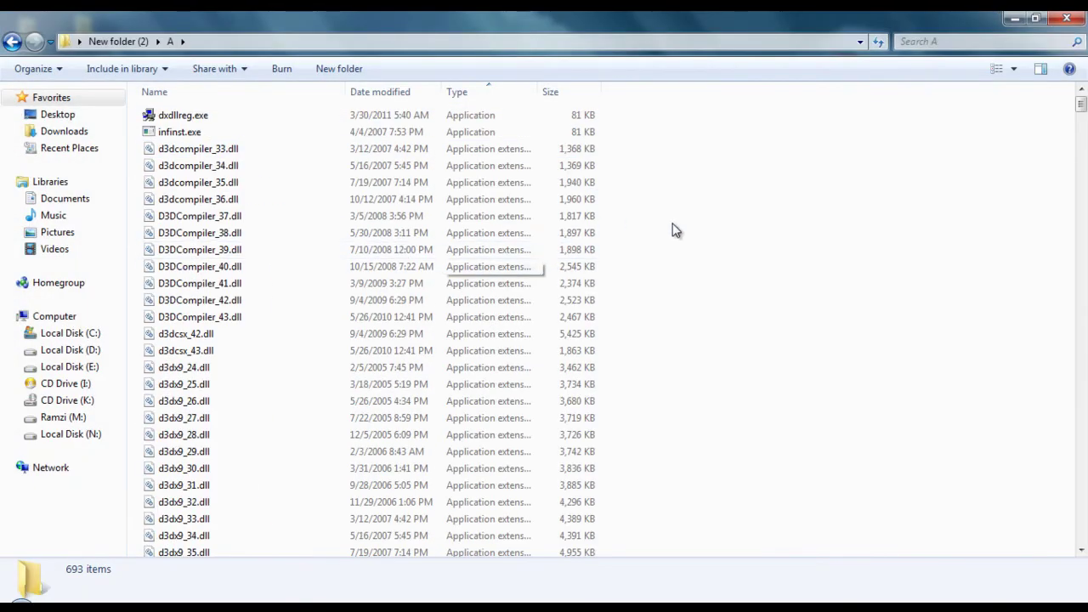
{"action": "scroll", "coordinate": [805, 238], "scroll_direction": "down", "scroll_amount": 15}
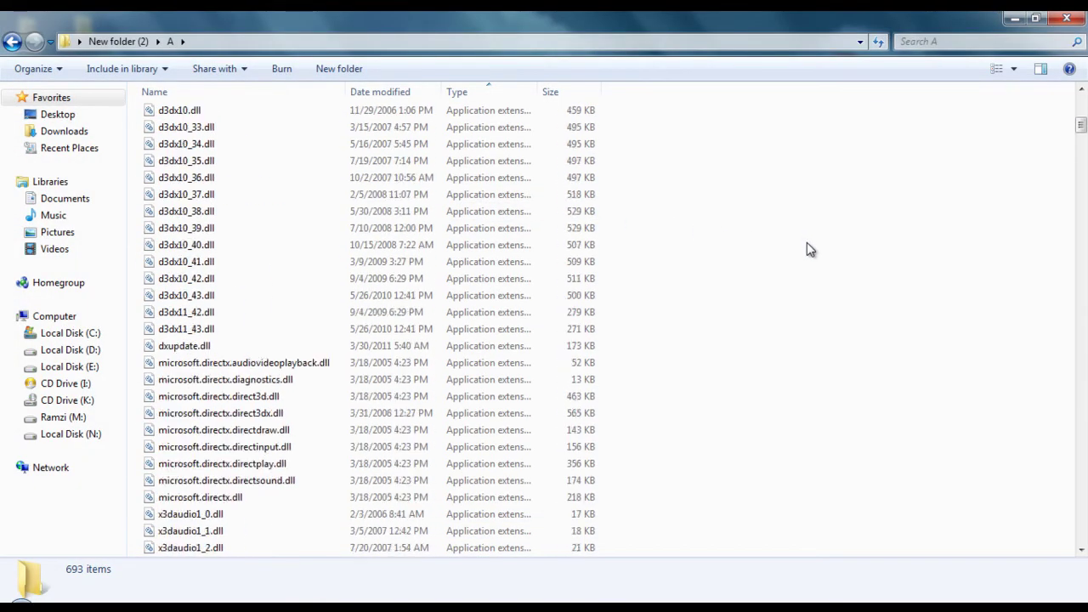
{"action": "right_click", "coordinate": [808, 244]}
{"action": "left_click", "coordinate": [784, 217]}
{"action": "scroll", "coordinate": [773, 224], "scroll_direction": "up", "scroll_amount": 15}
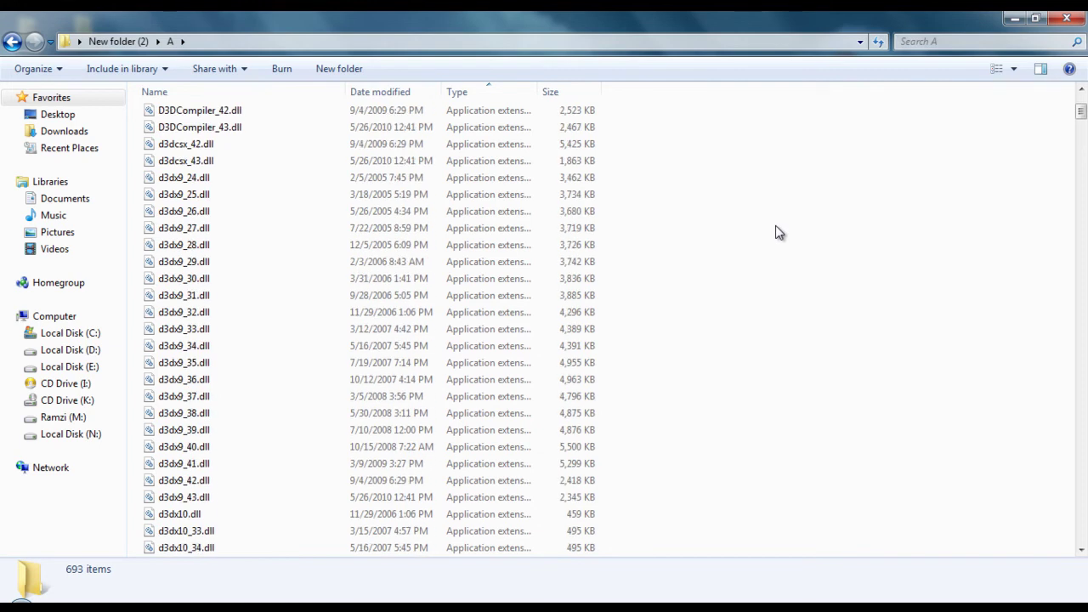
{"action": "scroll", "coordinate": [778, 223], "scroll_direction": "down", "scroll_amount": 20}
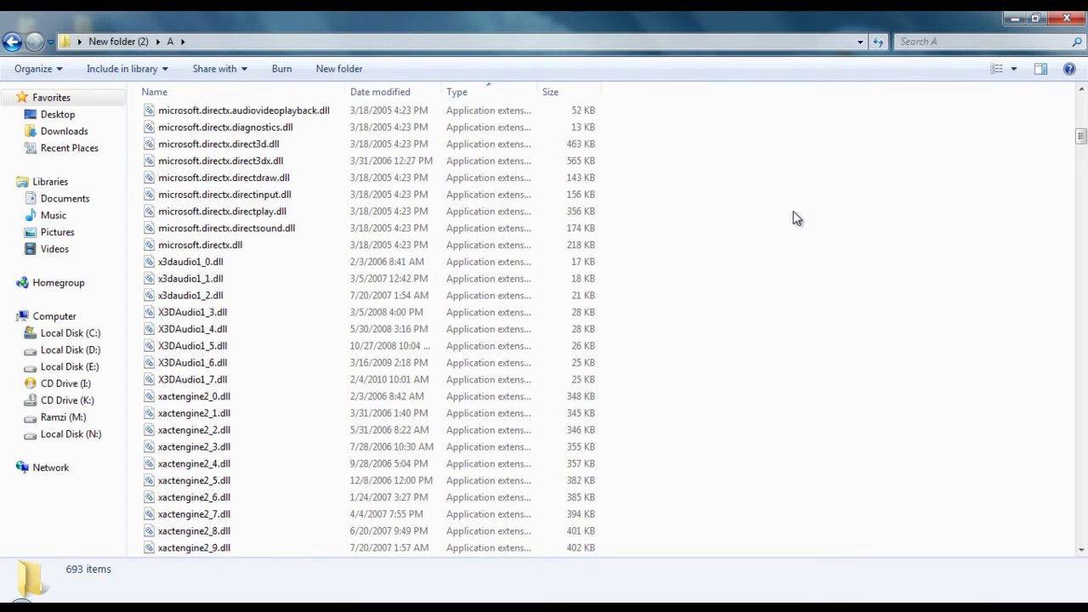
{"action": "scroll", "coordinate": [795, 223], "scroll_direction": "up", "scroll_amount": 5}
{"action": "scroll", "coordinate": [795, 223], "scroll_direction": "down", "scroll_amount": 9}
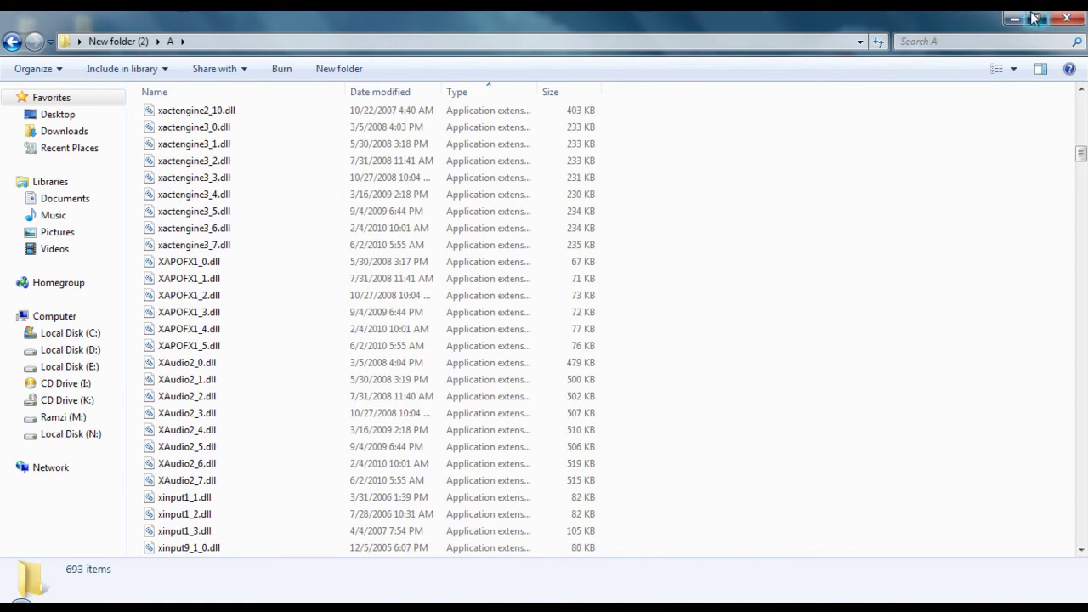
{"action": "left_click", "coordinate": [1083, 15]}
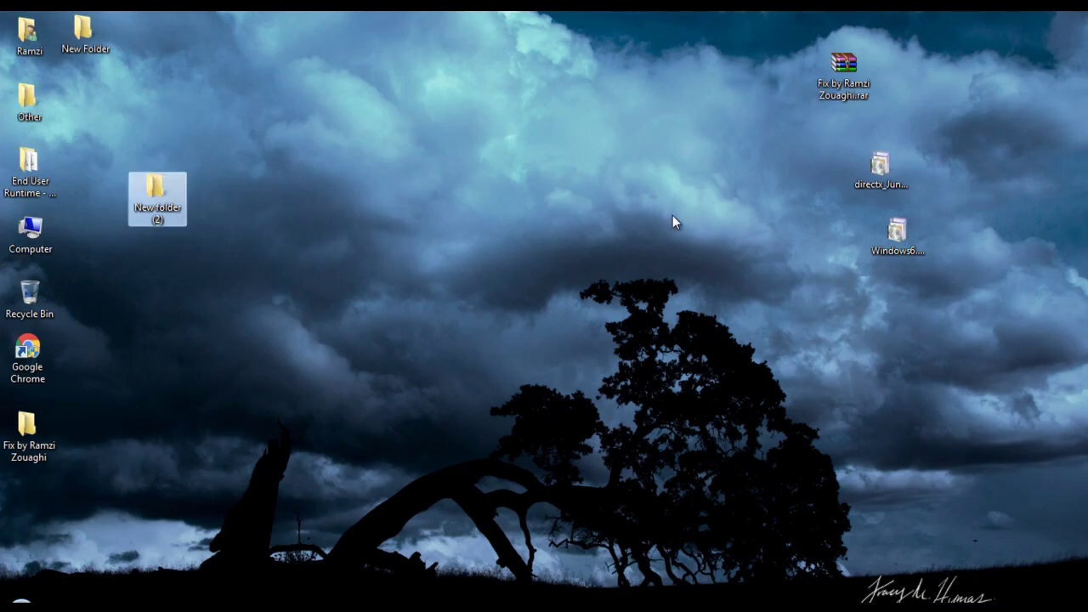
{"action": "left_click", "coordinate": [892, 235]}
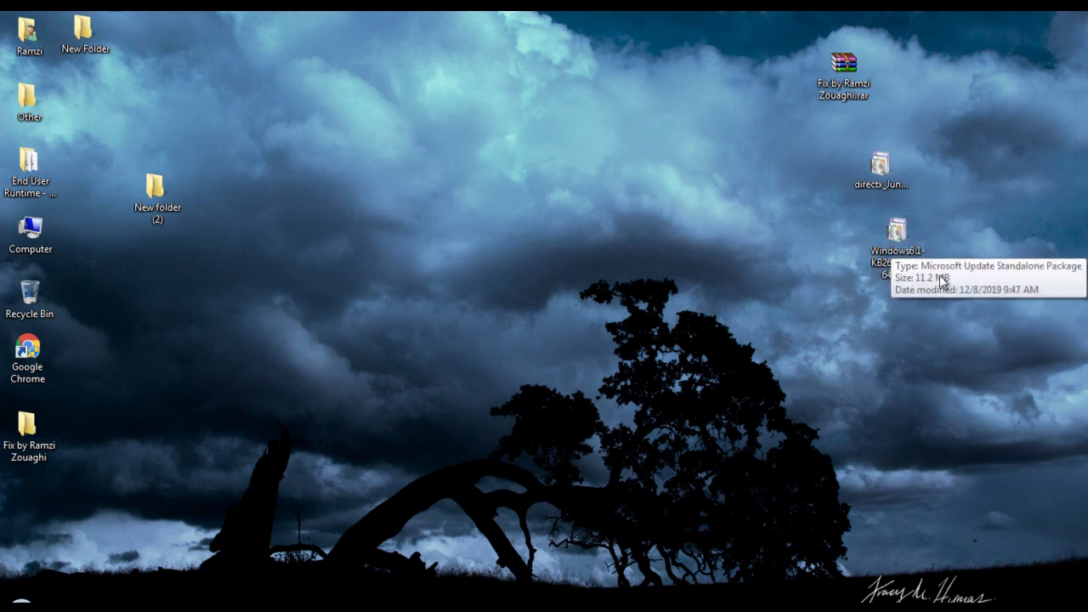
{"action": "left_click", "coordinate": [960, 195]}
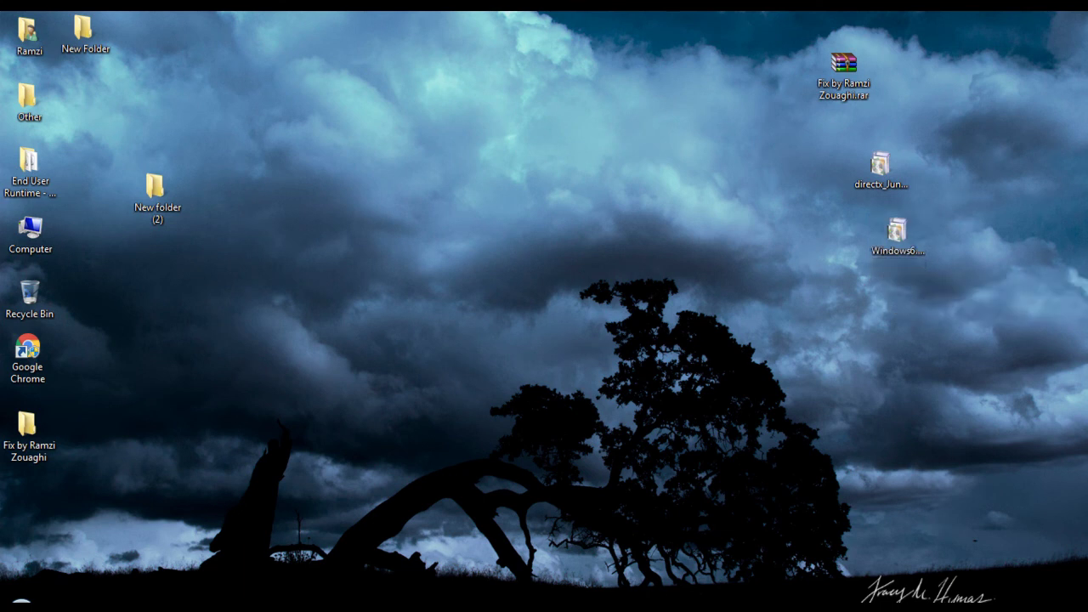
{"action": "left_click", "coordinate": [616, 605]}
{"action": "right_click", "coordinate": [617, 605]}
{"action": "left_click", "coordinate": [633, 583]}
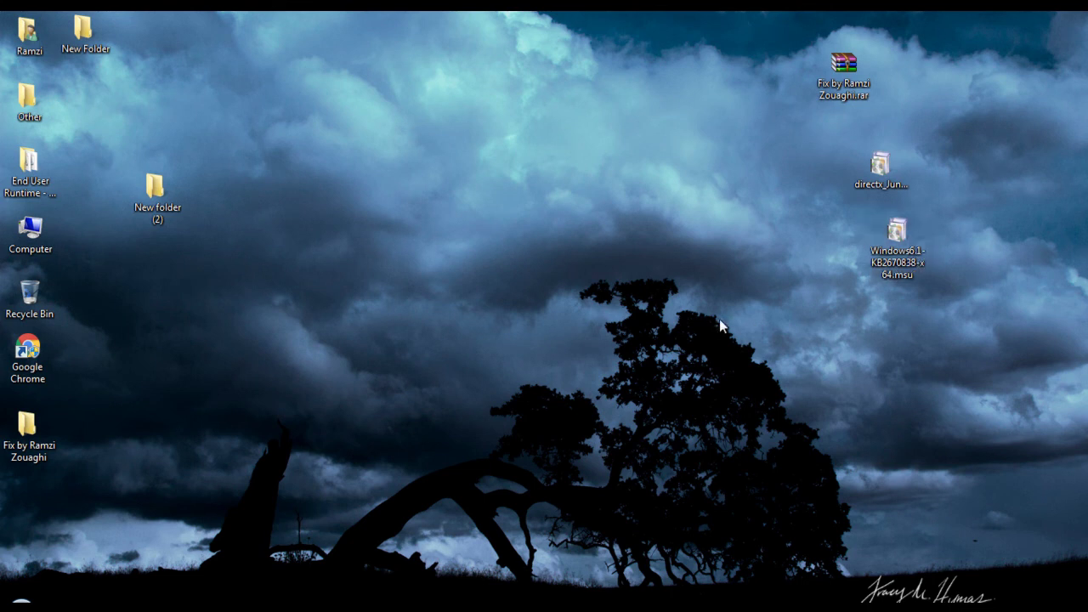
- Try to install the Windows6.1-KB2670838-x64.msu update package from the desktop
{"action": "left_click", "coordinate": [901, 254]}
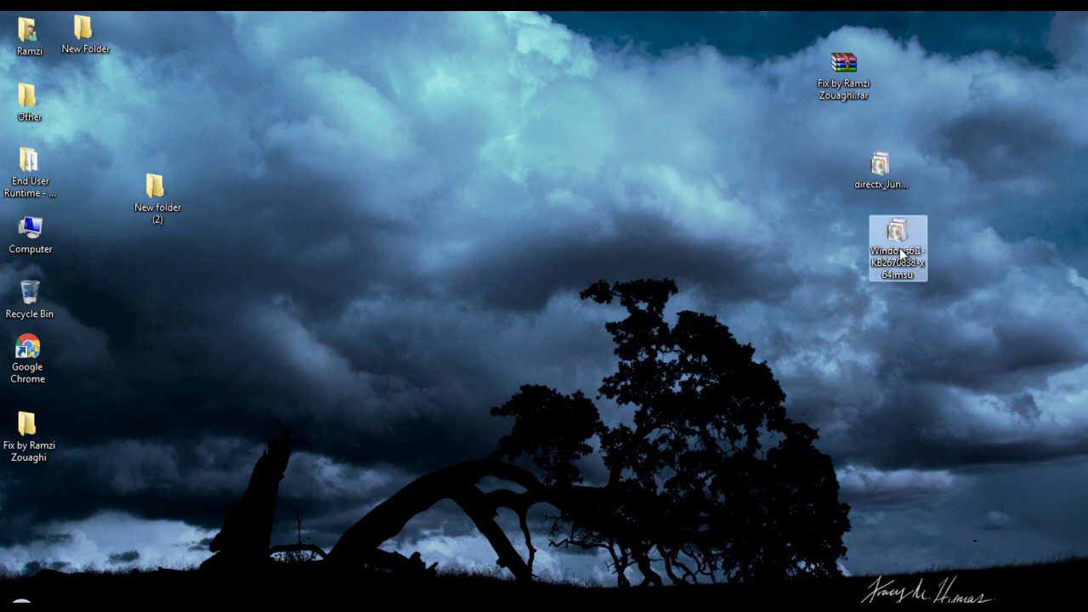
{"action": "double_click", "coordinate": [901, 253]}
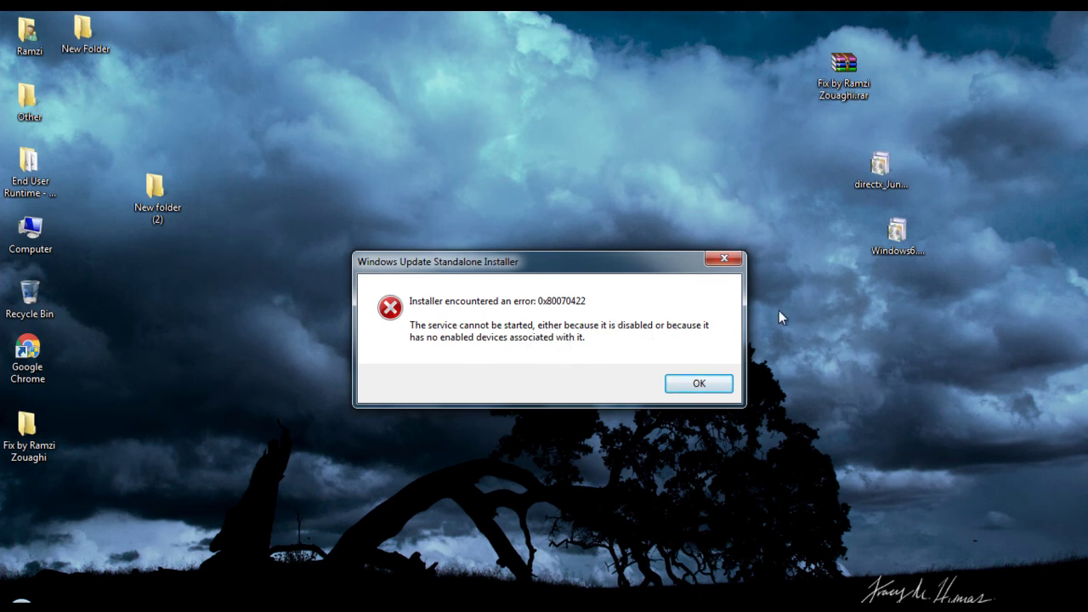
{"action": "left_click", "coordinate": [703, 384]}
{"action": "left_click", "coordinate": [823, 326]}
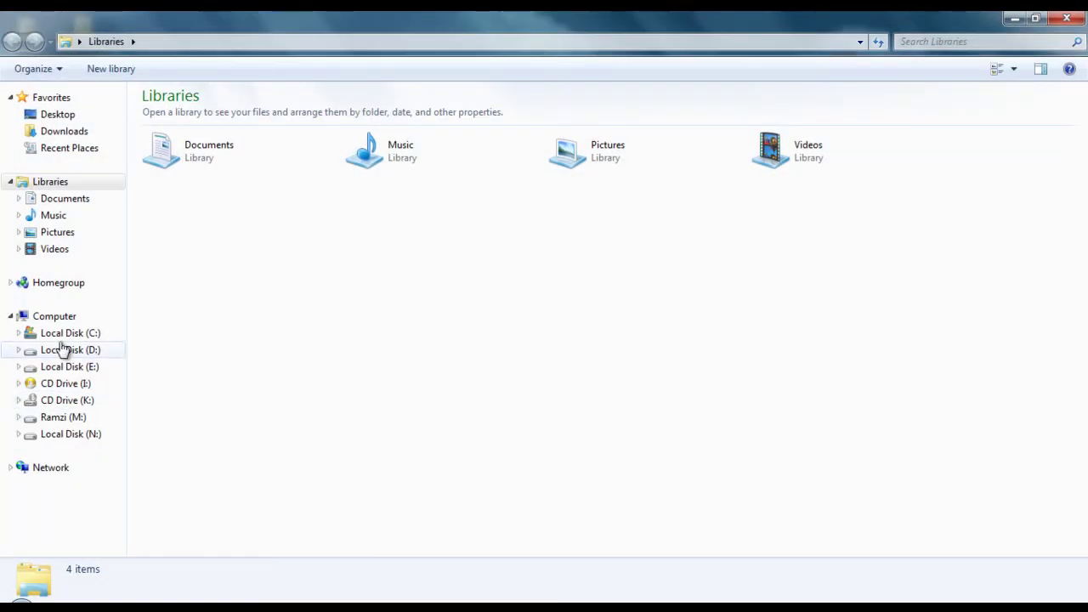
- Open the Game fix folder inside the Resident Evil 2 remake folder on drive M:
{"action": "left_click", "coordinate": [34, 316]}
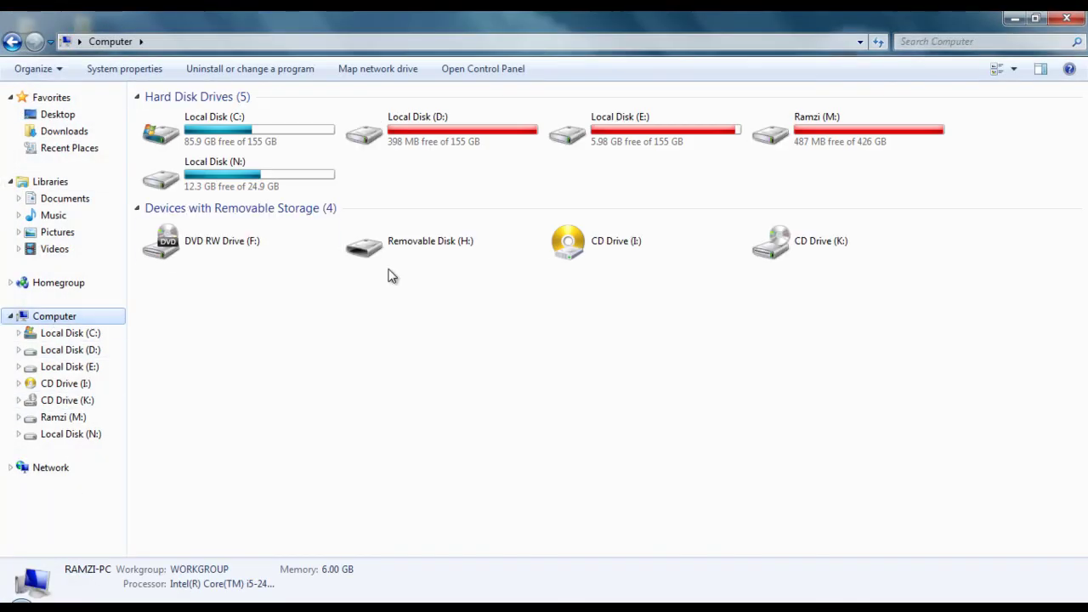
{"action": "left_click", "coordinate": [791, 125]}
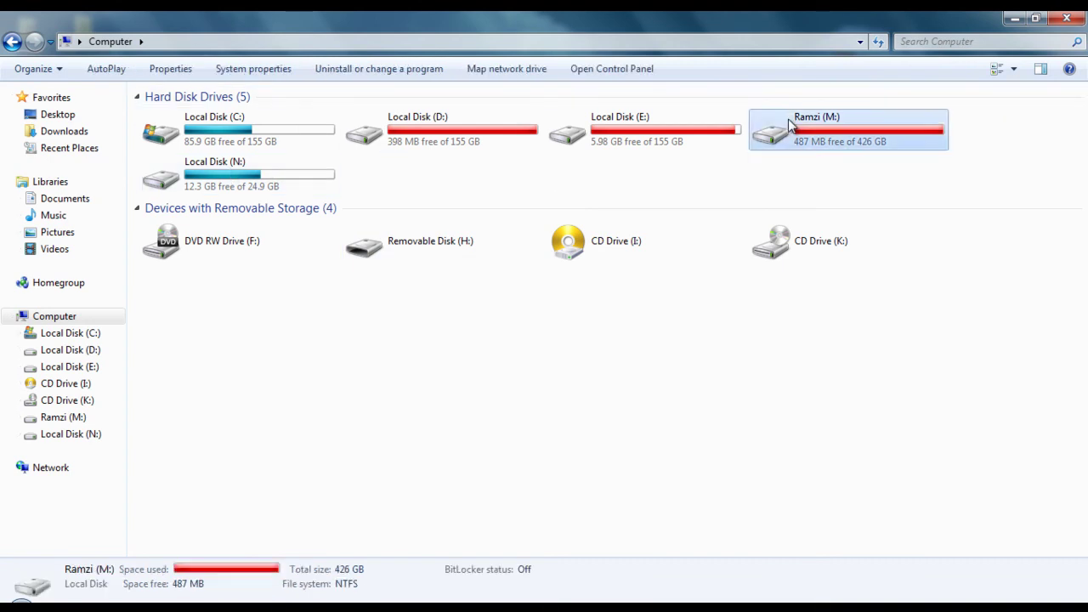
{"action": "double_click", "coordinate": [791, 125]}
{"action": "scroll", "coordinate": [478, 313], "scroll_direction": "down", "scroll_amount": 3}
{"action": "left_click", "coordinate": [261, 265]}
{"action": "double_click", "coordinate": [261, 265]}
{"action": "double_click", "coordinate": [202, 114]}
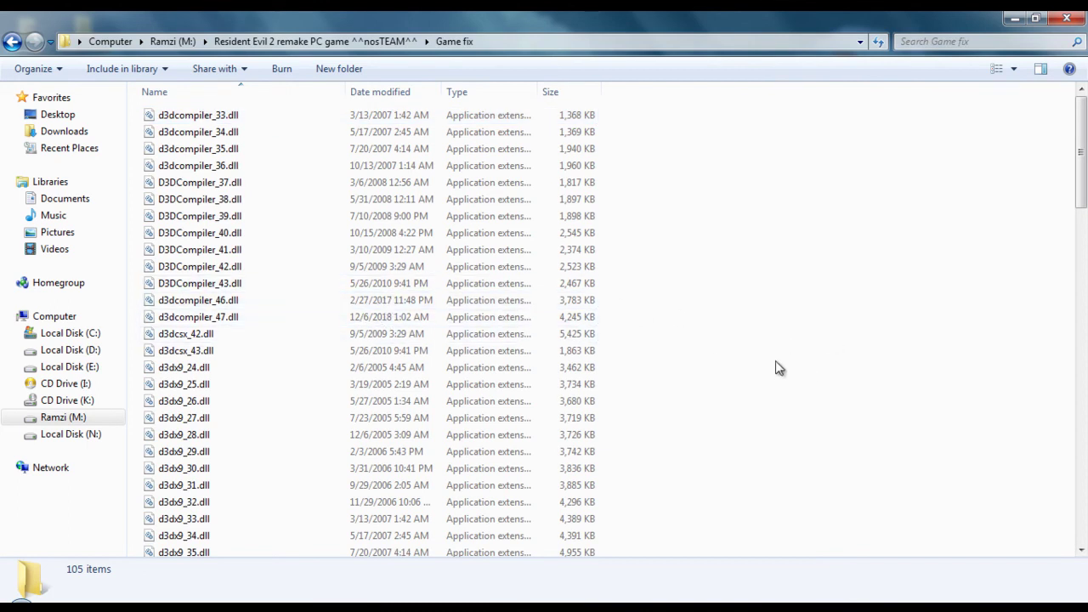
- Look through the DLL files in Game fix and copy d3dcompiler_46.dll and d3dcompiler_47.dll
{"action": "scroll", "coordinate": [779, 367], "scroll_direction": "down", "scroll_amount": 20}
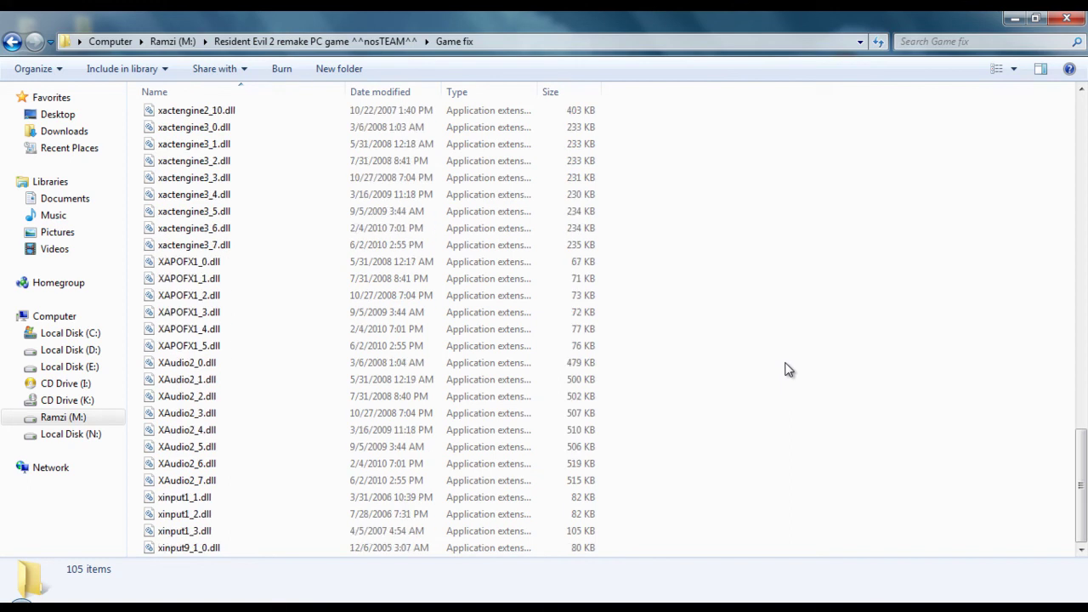
{"action": "scroll", "coordinate": [787, 369], "scroll_direction": "up", "scroll_amount": 20}
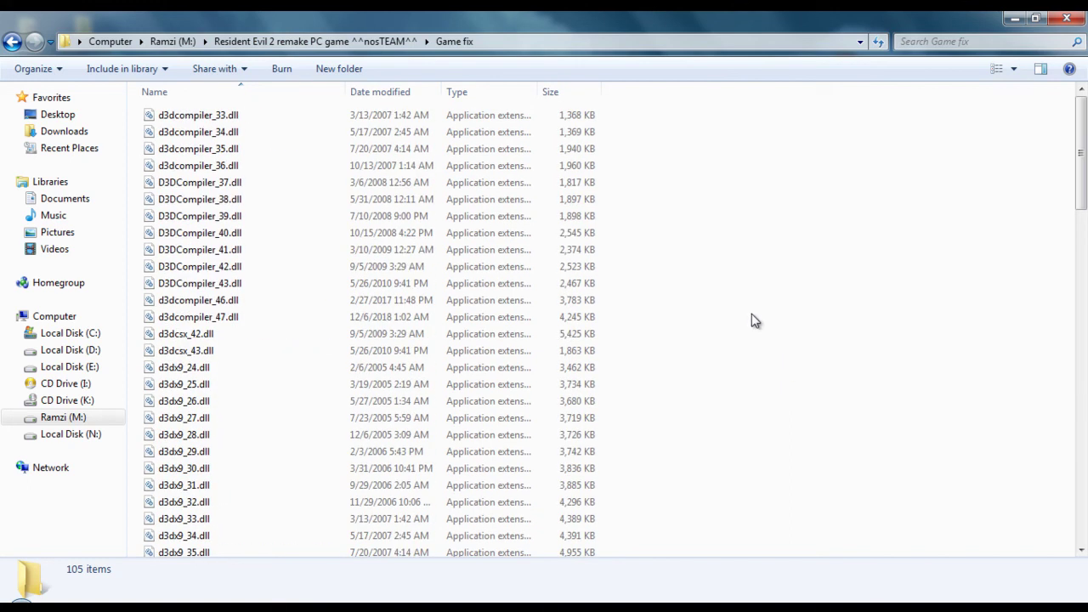
{"action": "left_click_drag", "start_coordinate": [613, 294], "coordinate": [505, 323]}
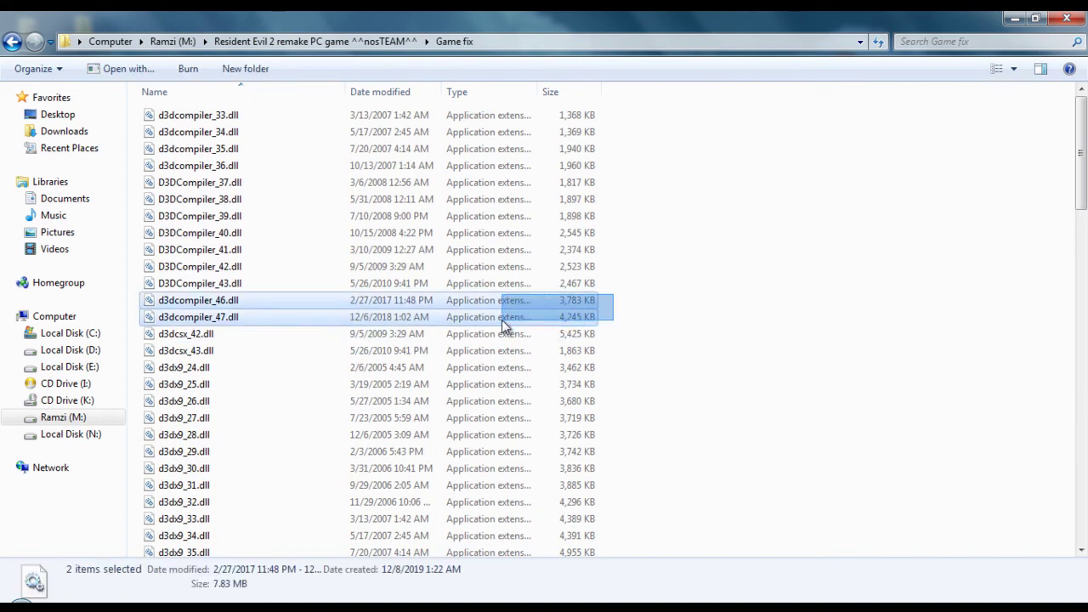
{"action": "right_click", "coordinate": [221, 318]}
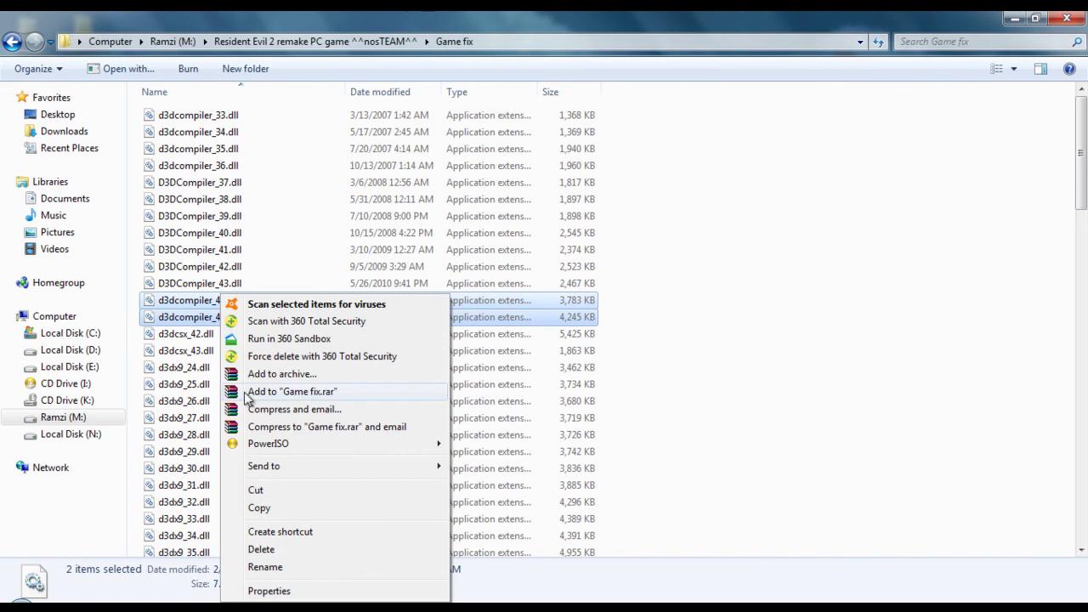
{"action": "left_click", "coordinate": [251, 507]}
- Open the System32 folder inside the Windows folder on drive C:
{"action": "left_click", "coordinate": [60, 318]}
{"action": "left_click", "coordinate": [486, 333]}
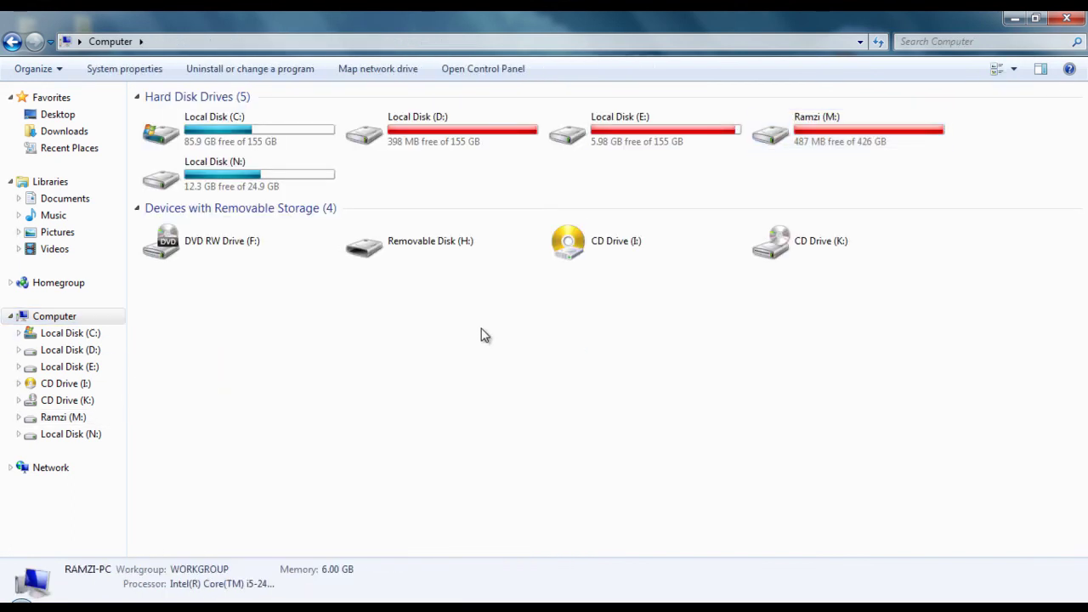
{"action": "double_click", "coordinate": [318, 119]}
{"action": "double_click", "coordinate": [188, 285]}
{"action": "scroll", "coordinate": [311, 332], "scroll_direction": "down", "scroll_amount": 10}
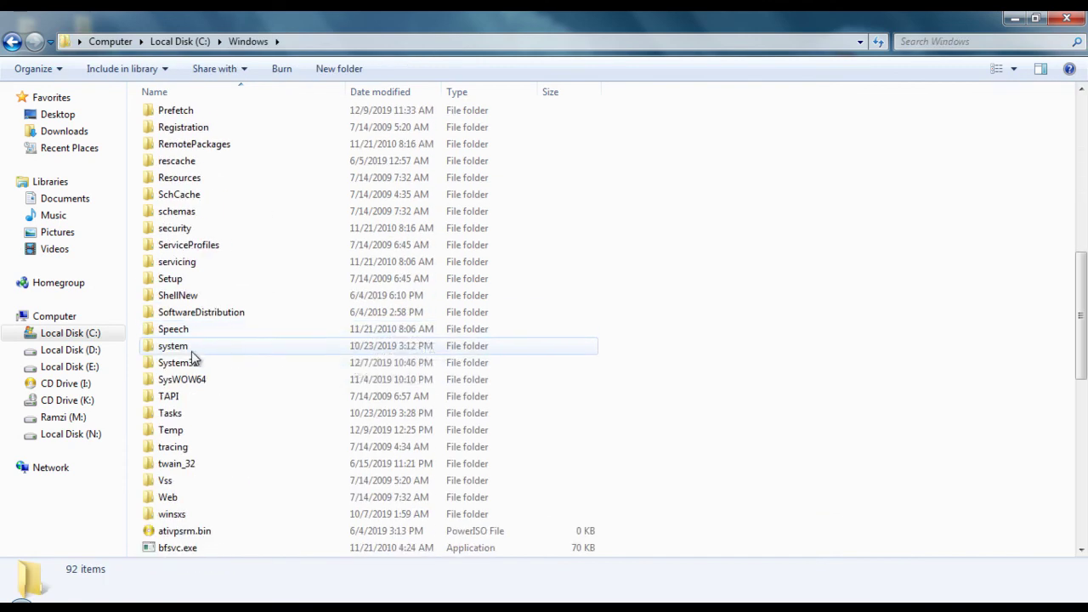
{"action": "double_click", "coordinate": [195, 363]}
- Paste the two copied d3dcompiler files into System32, choosing to replace the existing copies and continuing with administrator permission, and check the file list
{"action": "right_click", "coordinate": [753, 335]}
{"action": "left_click", "coordinate": [790, 461]}
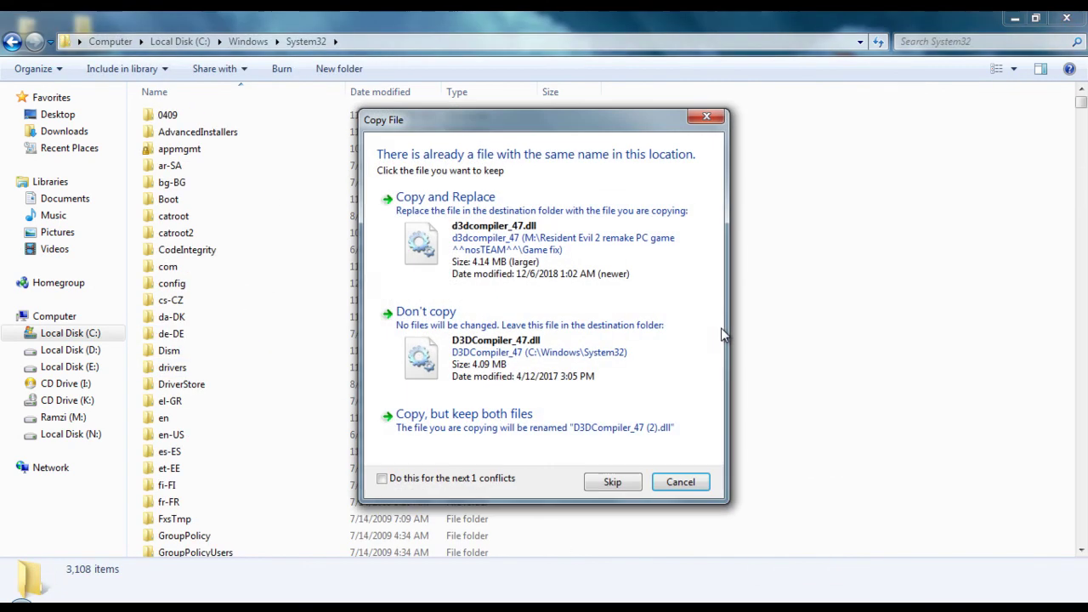
{"action": "left_click", "coordinate": [434, 481]}
{"action": "left_click", "coordinate": [542, 222]}
{"action": "left_click", "coordinate": [527, 372]}
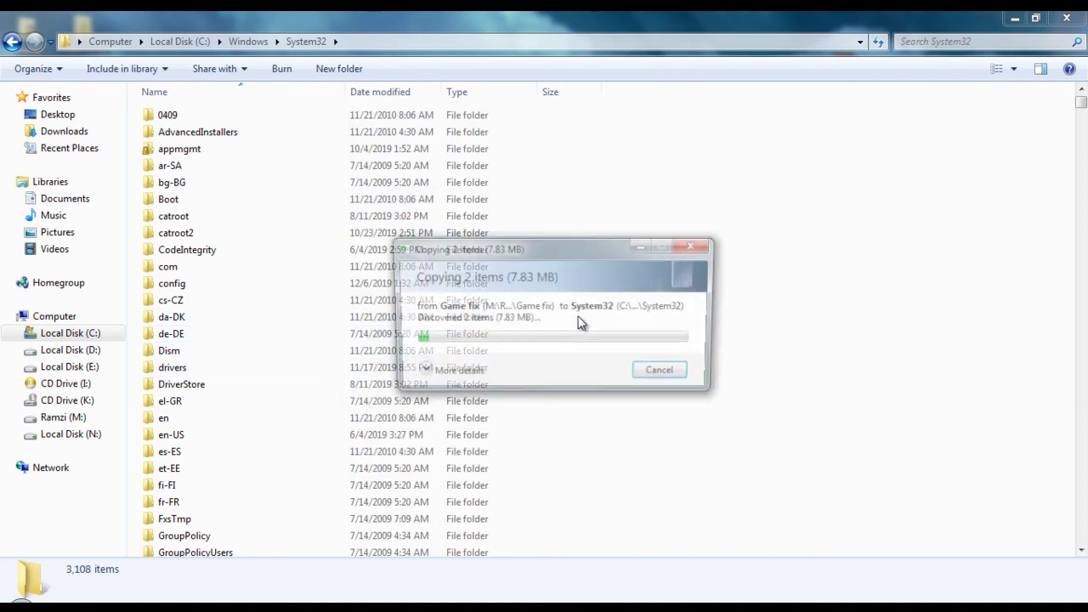
{"action": "left_click", "coordinate": [607, 371]}
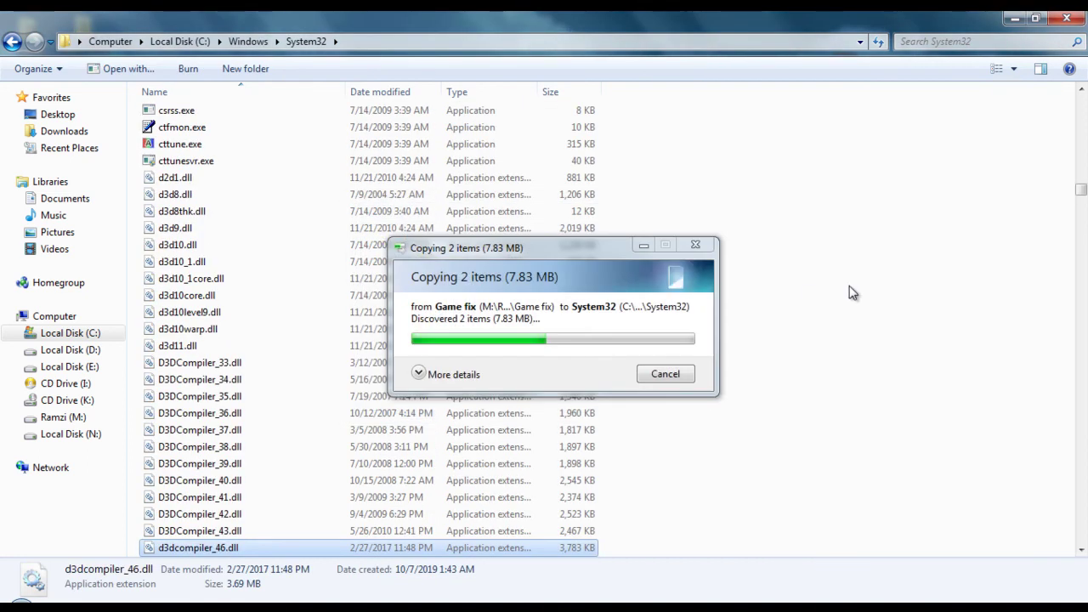
{"action": "scroll", "coordinate": [829, 306], "scroll_direction": "down", "scroll_amount": 7}
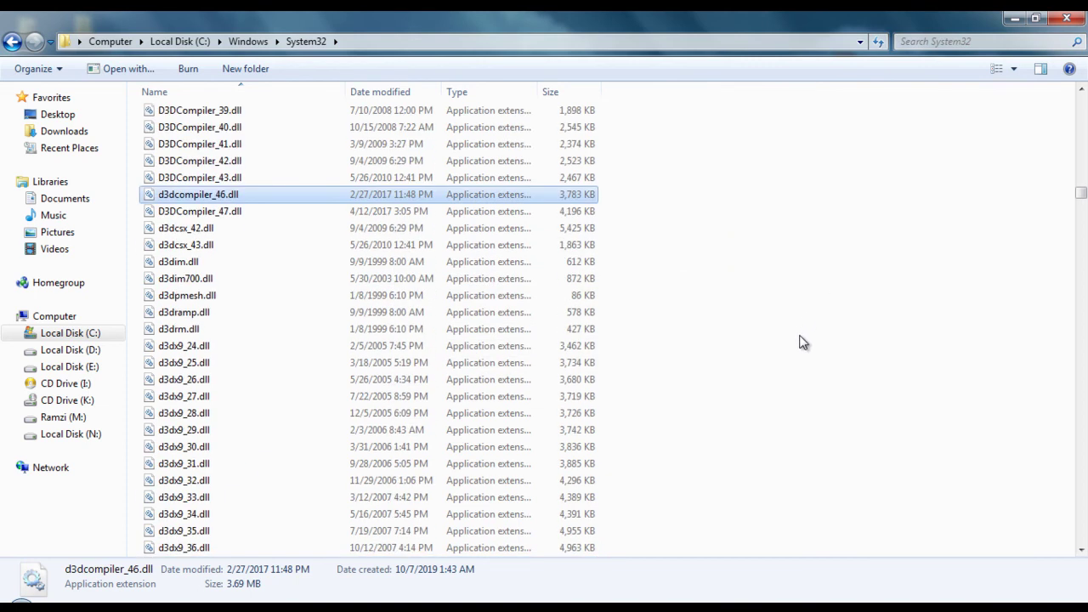
{"action": "left_click", "coordinate": [718, 240]}
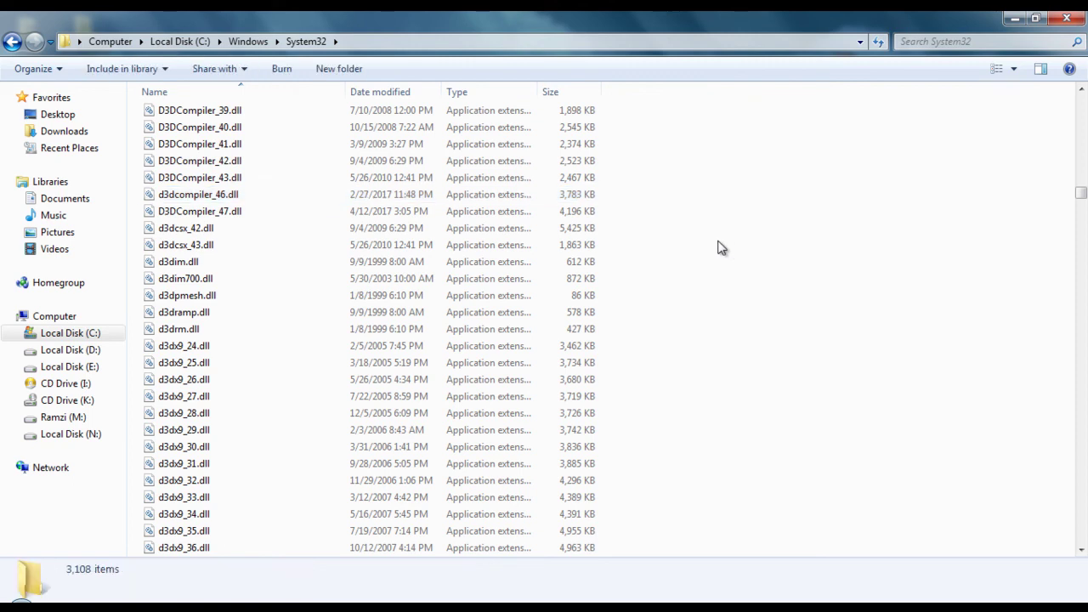
- Return to the Windows folder and open its SysWOW64 subfolder
{"action": "key", "text": "BackSpace"}
{"action": "key", "text": "Down"}
{"action": "key", "text": "Return"}
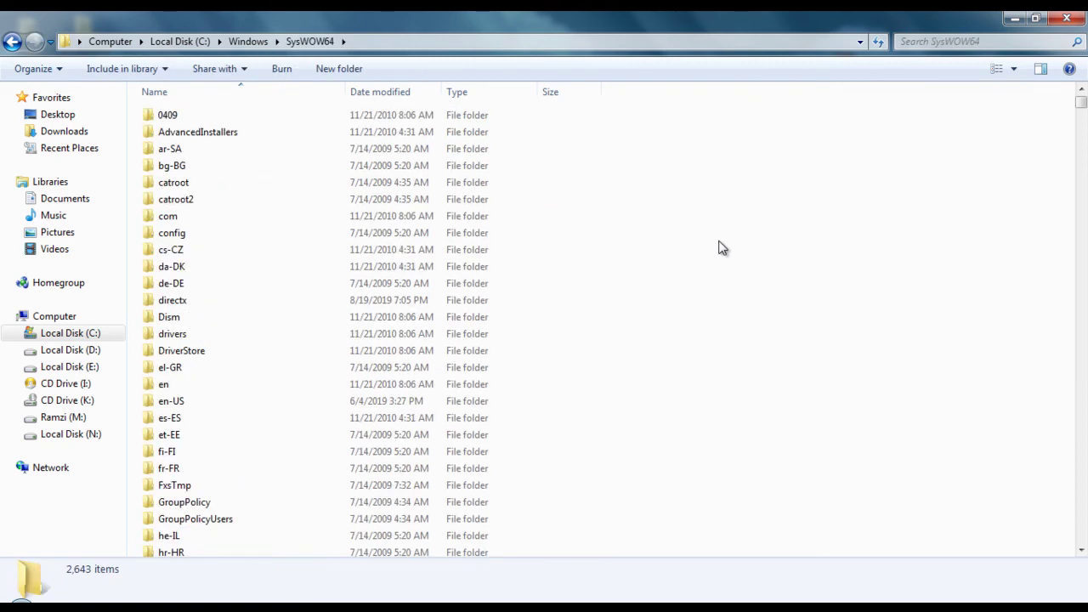
- Paste d3dcompiler_46.dll and d3dcompiler_47.dll into SysWOW64, choosing to replace both existing files and continuing through the permission request
{"action": "right_click", "coordinate": [747, 223]}
{"action": "left_click", "coordinate": [772, 348]}
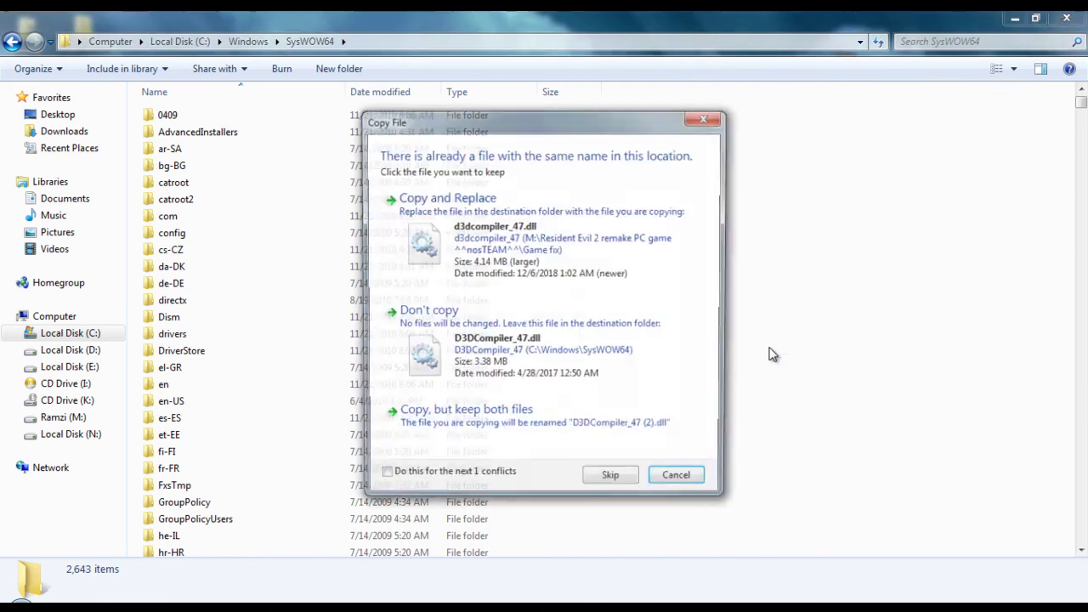
{"action": "left_click", "coordinate": [593, 242]}
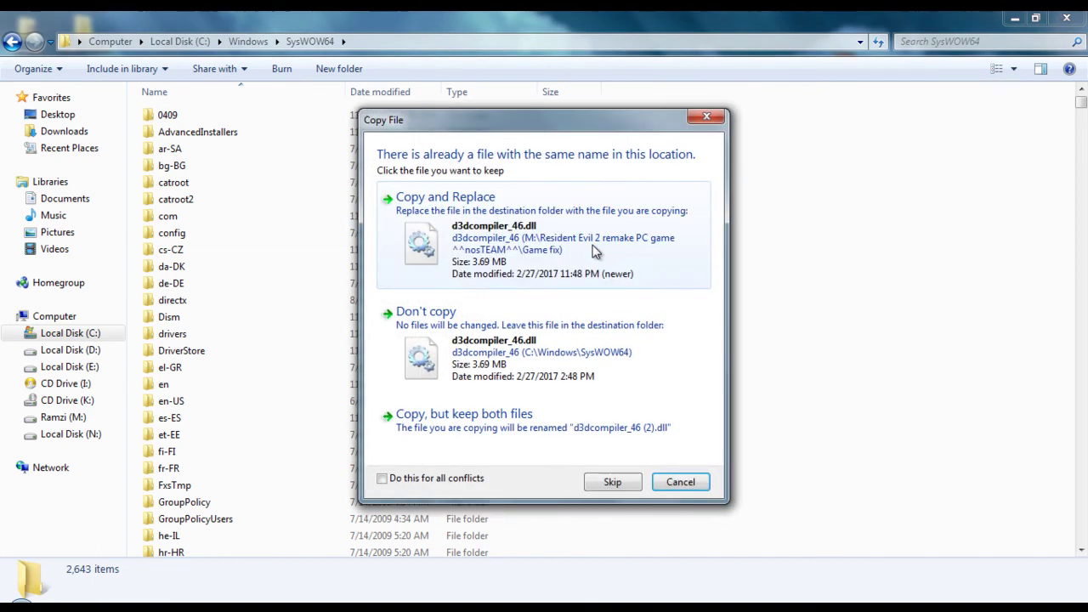
{"action": "left_click", "coordinate": [599, 246]}
{"action": "left_click", "coordinate": [527, 367]}
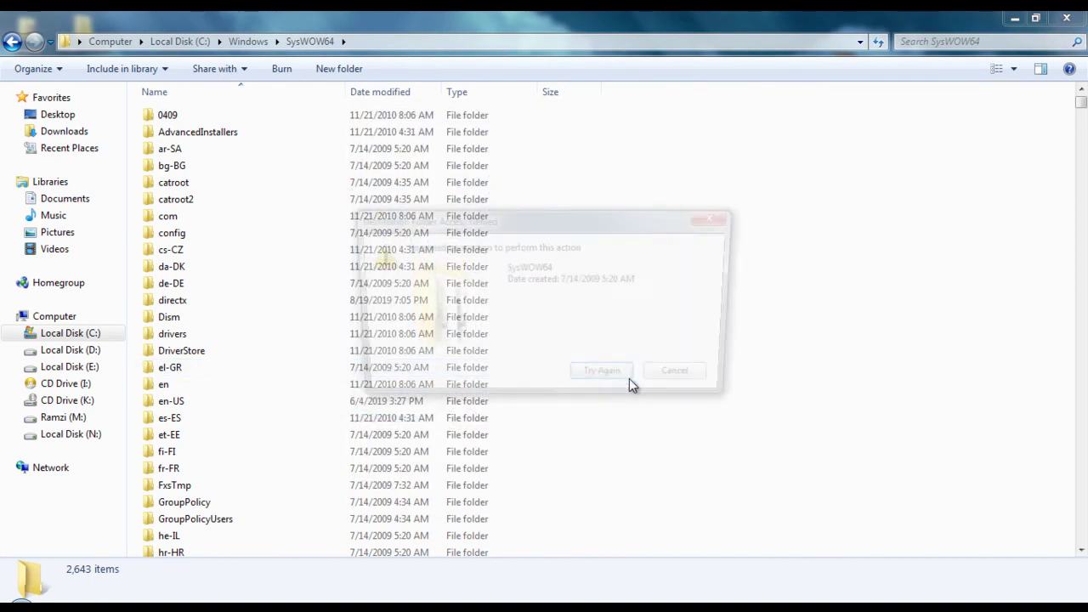
{"action": "left_click", "coordinate": [701, 382]}
- Look through the SysWOW64 file list and close the window
{"action": "scroll", "coordinate": [710, 374], "scroll_direction": "down", "scroll_amount": 15}
{"action": "scroll", "coordinate": [715, 370], "scroll_direction": "down", "scroll_amount": 20}
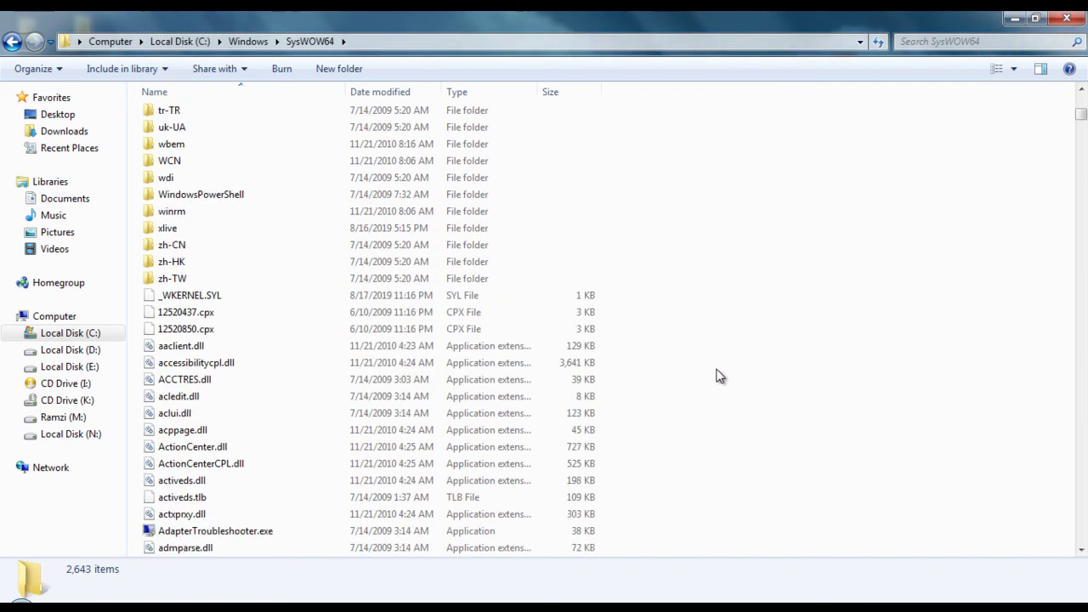
{"action": "scroll", "coordinate": [732, 306], "scroll_direction": "up", "scroll_amount": 4}
{"action": "scroll", "coordinate": [714, 259], "scroll_direction": "up", "scroll_amount": 20}
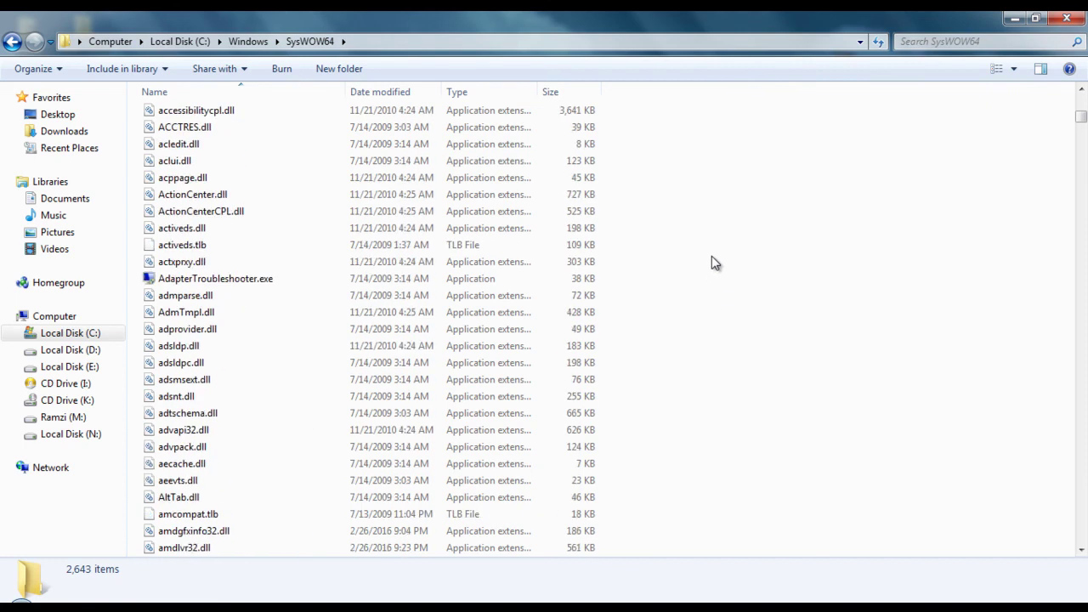
{"action": "left_click", "coordinate": [1067, 17]}
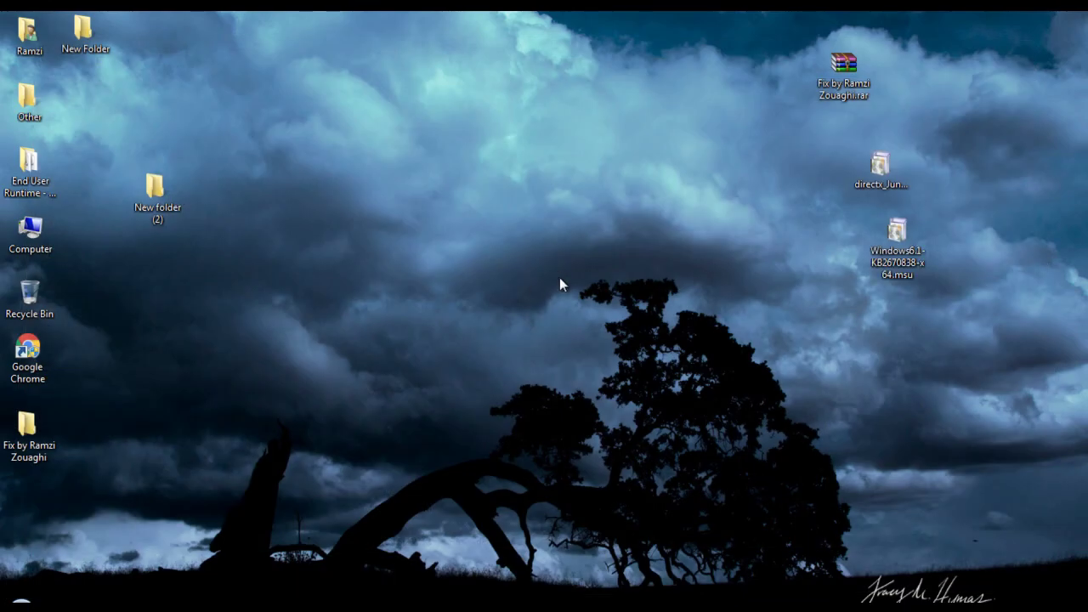